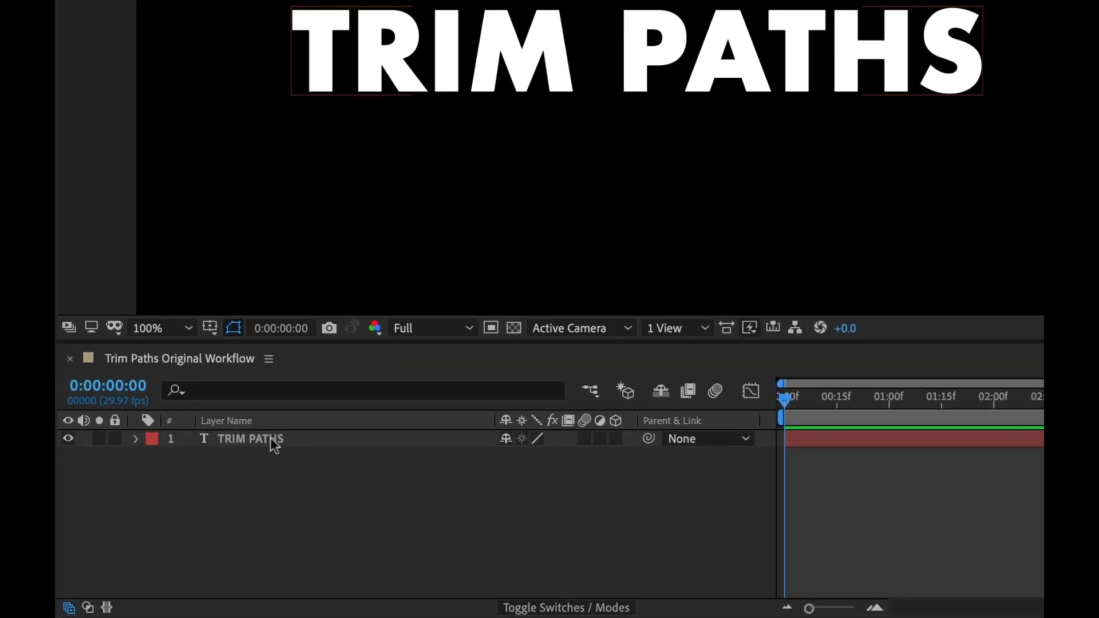
- Create outlined shapes from the TRIM PATHS text and thin the strokes from 39 to 8
right_click(199, 500)
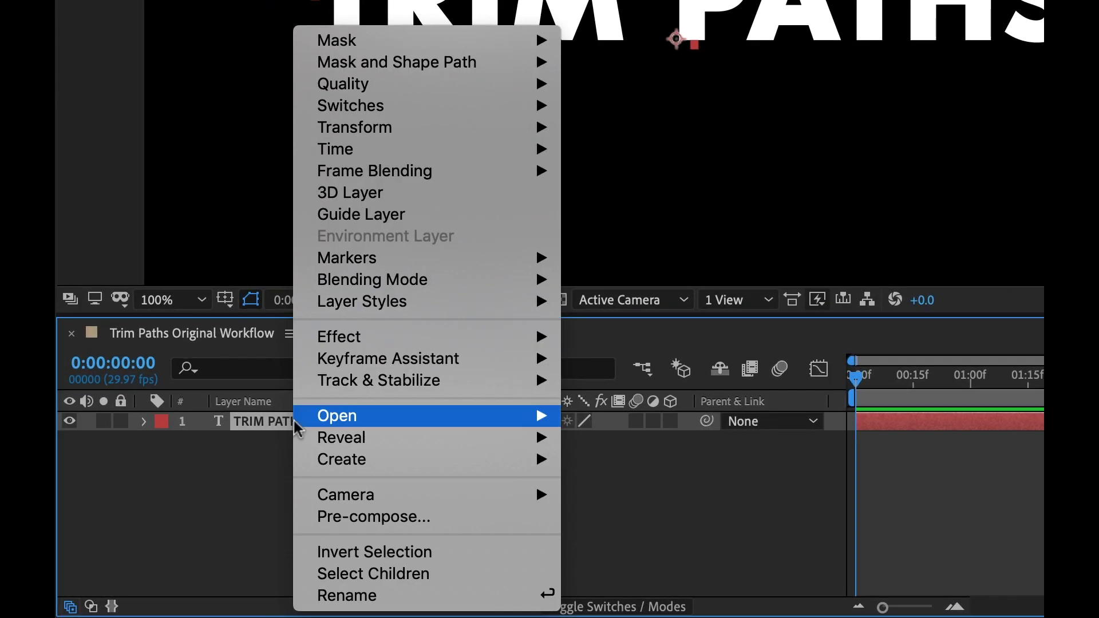
mouse_move(380, 468)
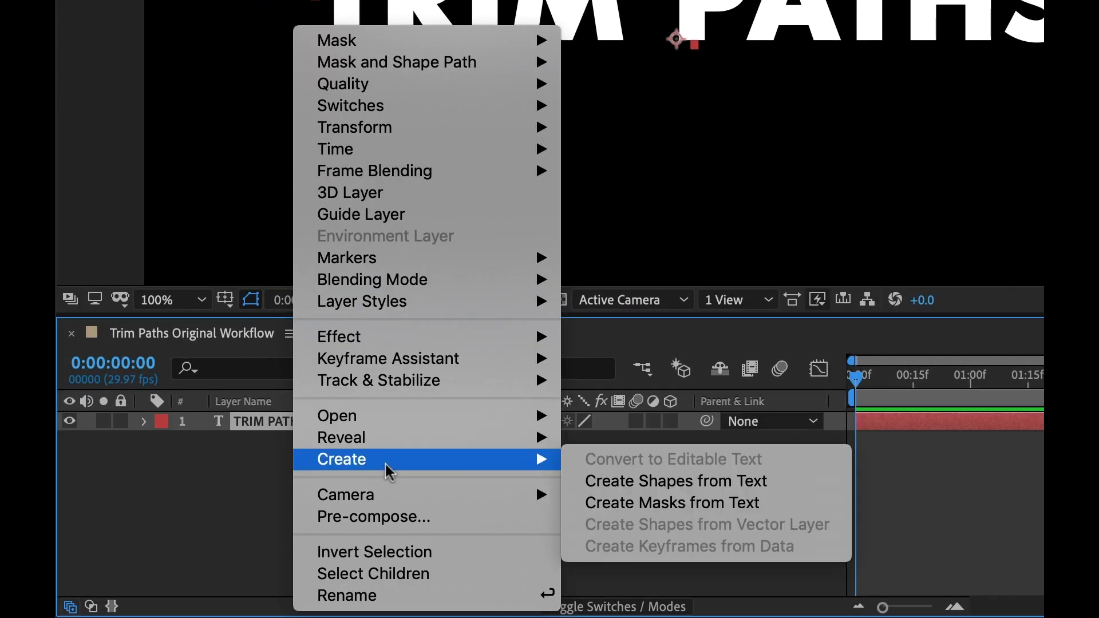
left_click(779, 484)
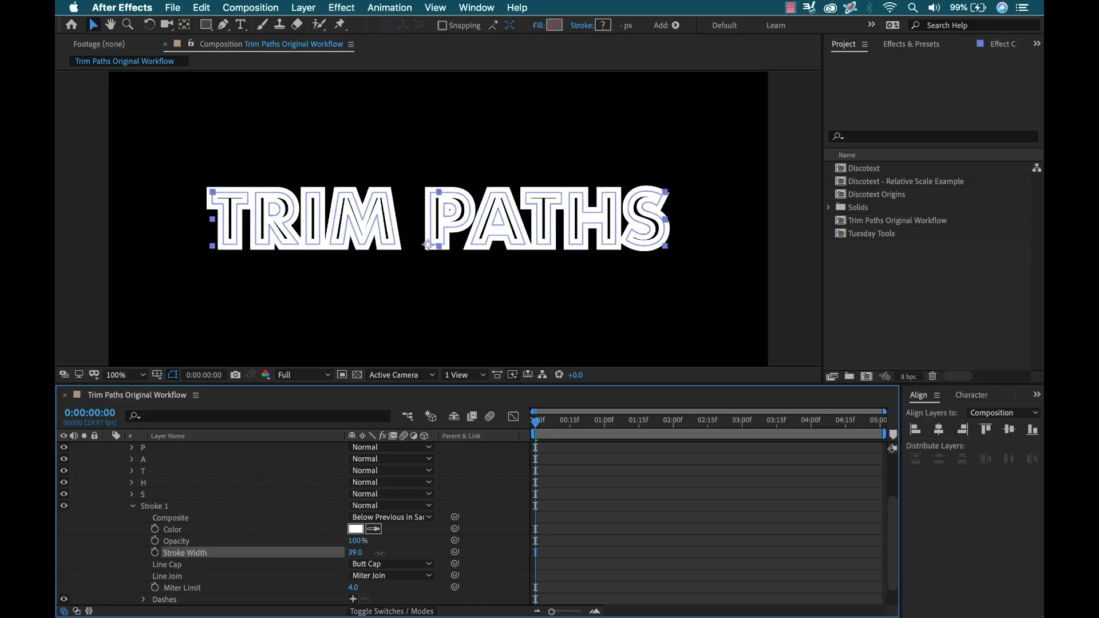
left_click_drag(380, 554, 354, 552)
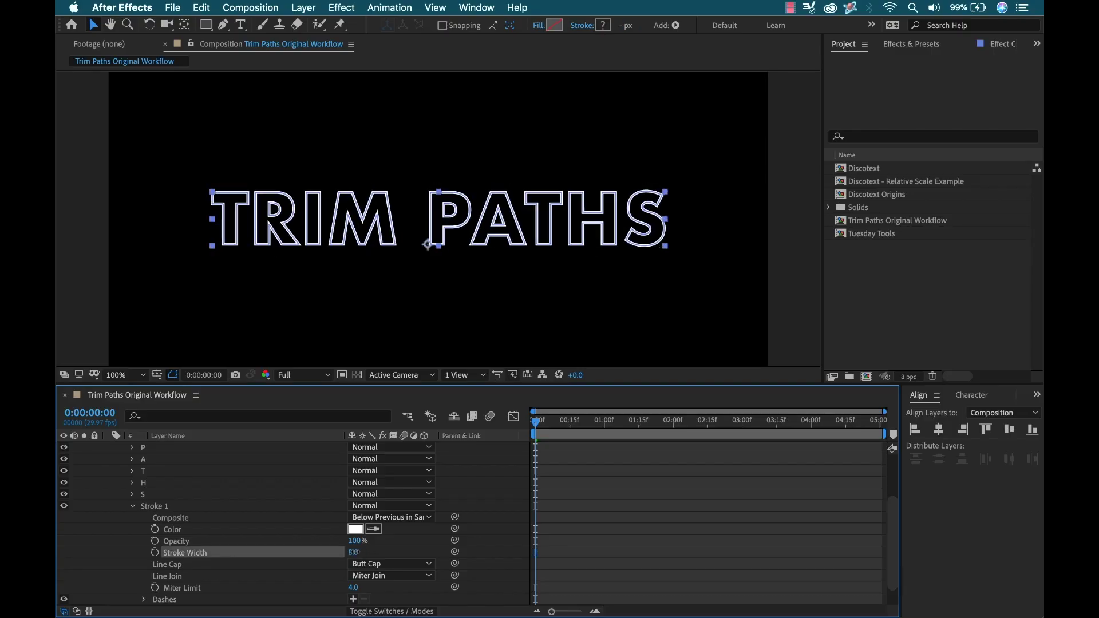
- Add a Trim Paths operation to the outline contents and select the outline shape layer
left_click(431, 459)
left_click(467, 550)
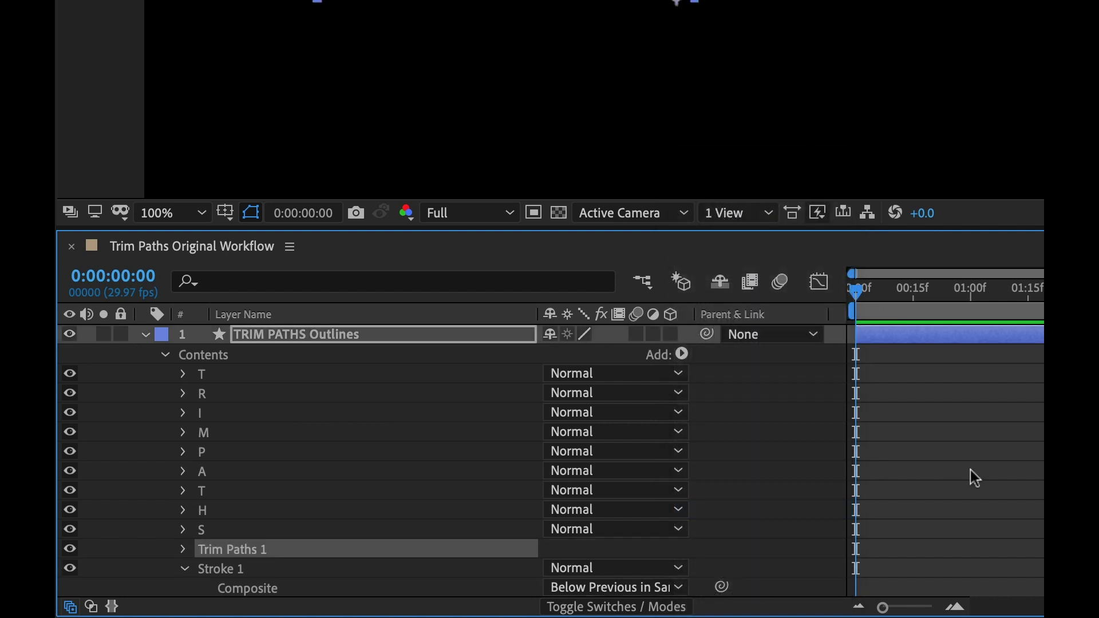
left_click(974, 469)
scroll(297, 538, "down", 2)
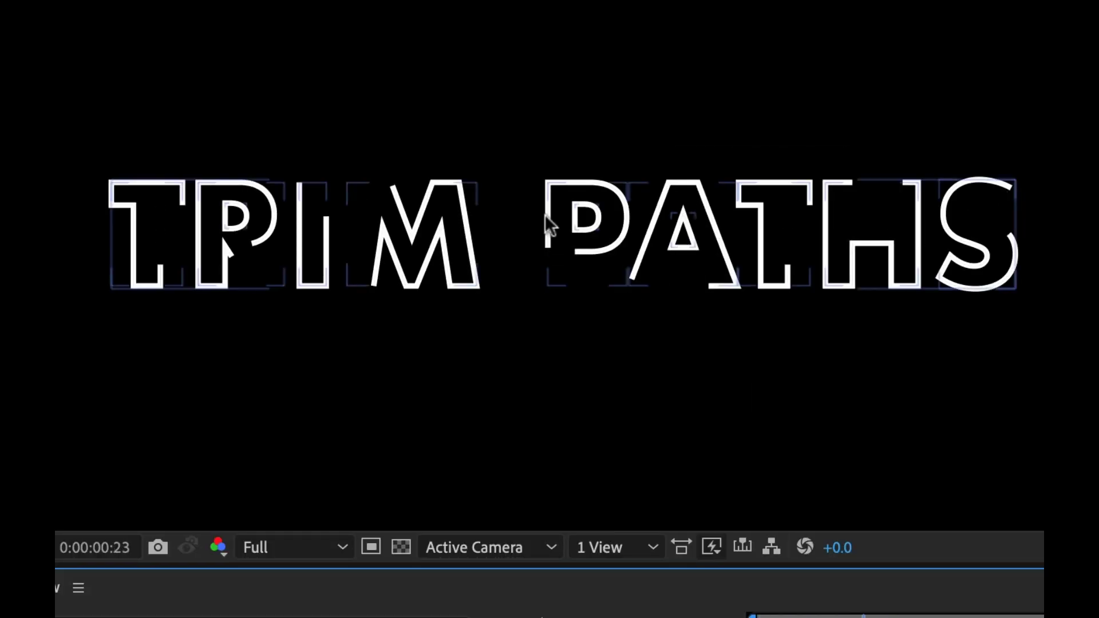
left_click(545, 215)
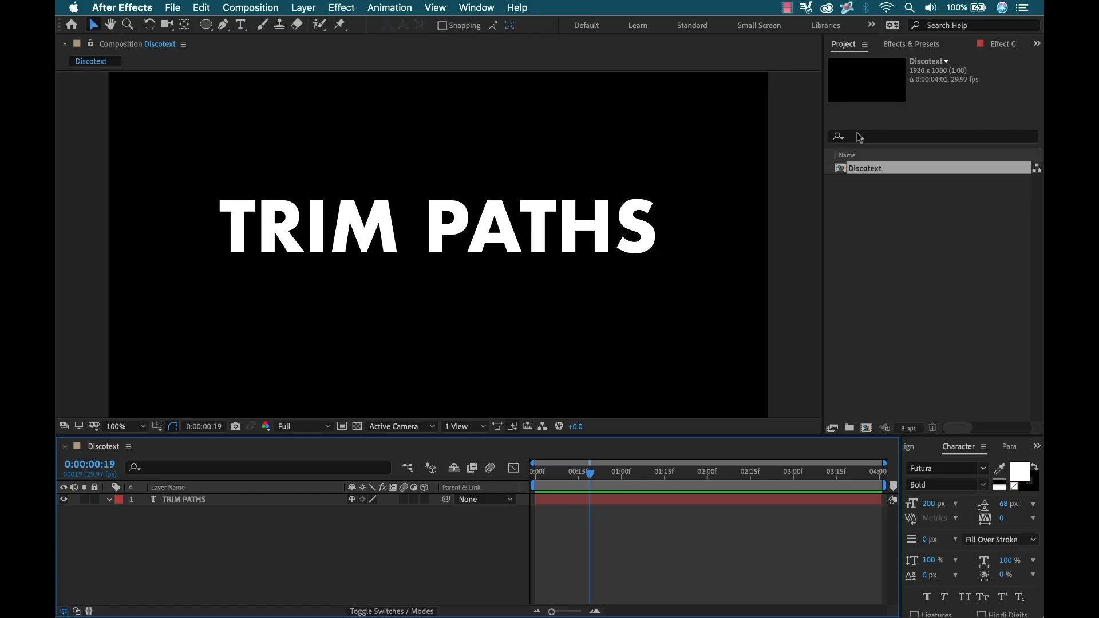
left_click(913, 46)
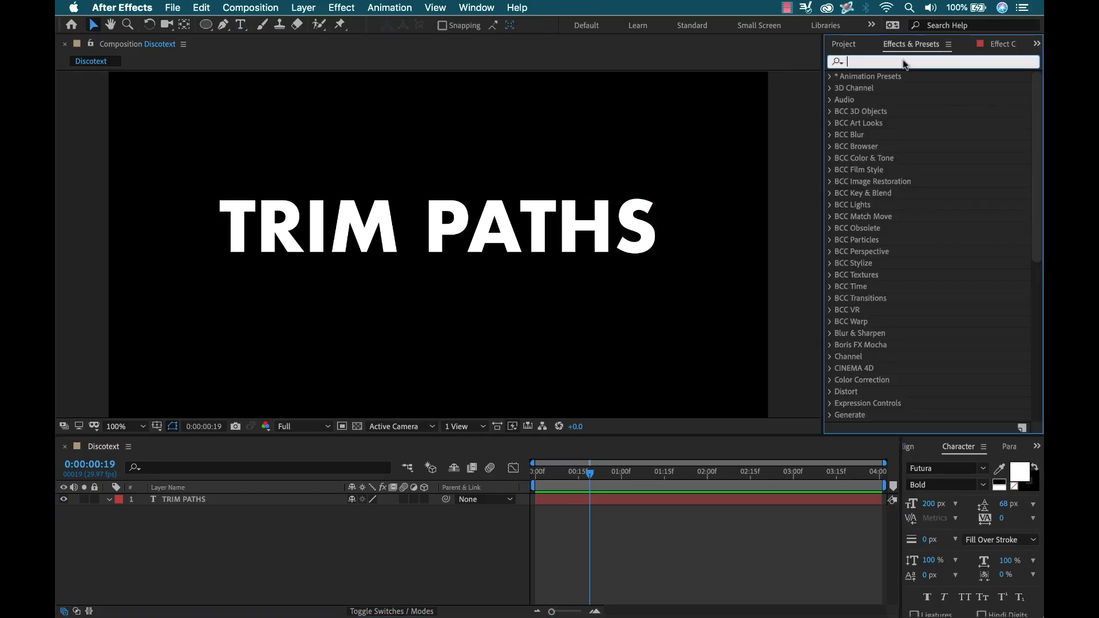
type("discote")
left_click_drag(876, 87, 430, 248)
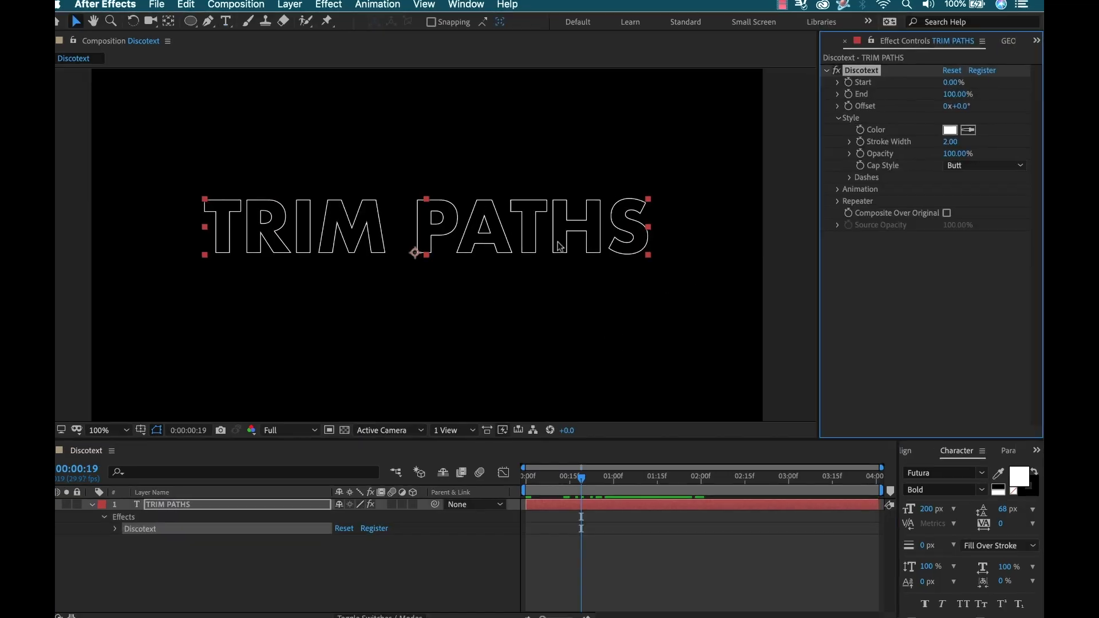
left_click(809, 102)
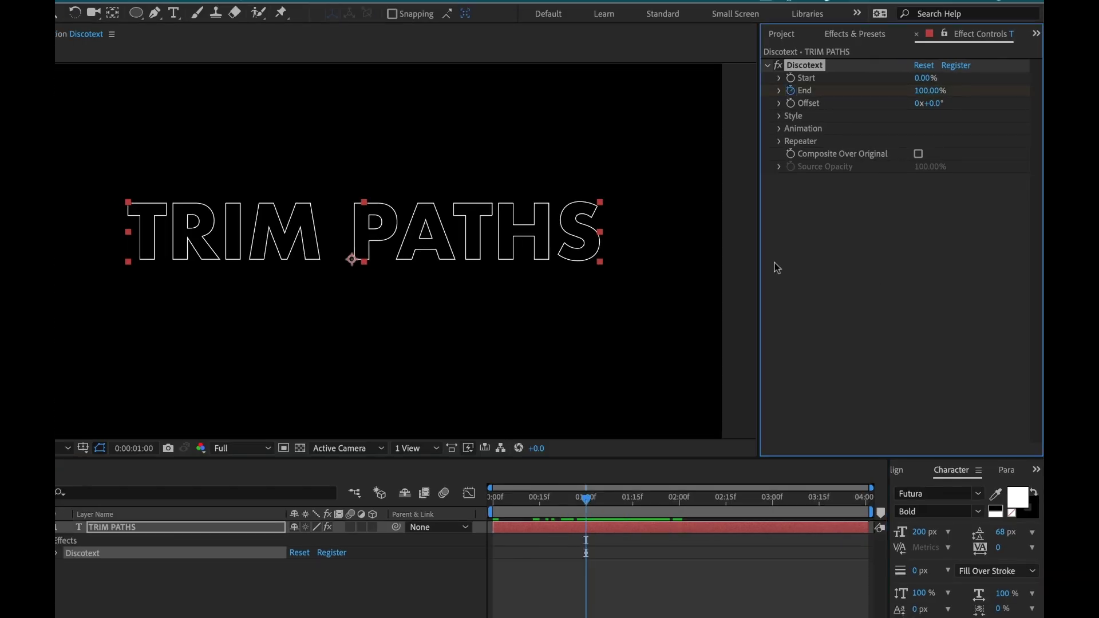
key("Home")
left_click(818, 150)
type("0")
key("Return")
key("u")
key("space")
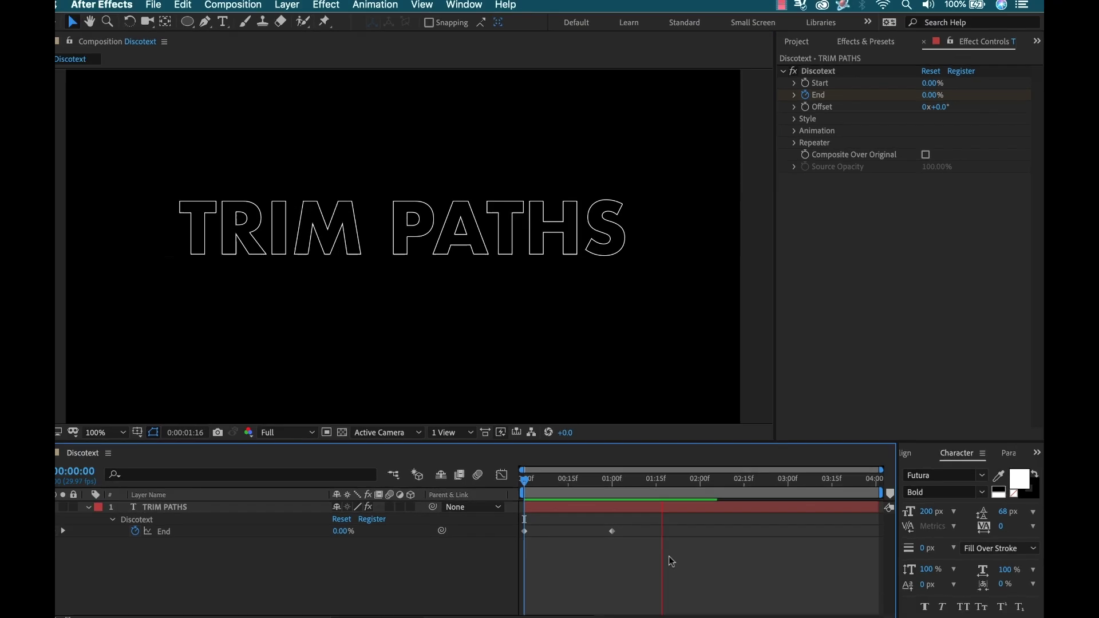
double_click(114, 527)
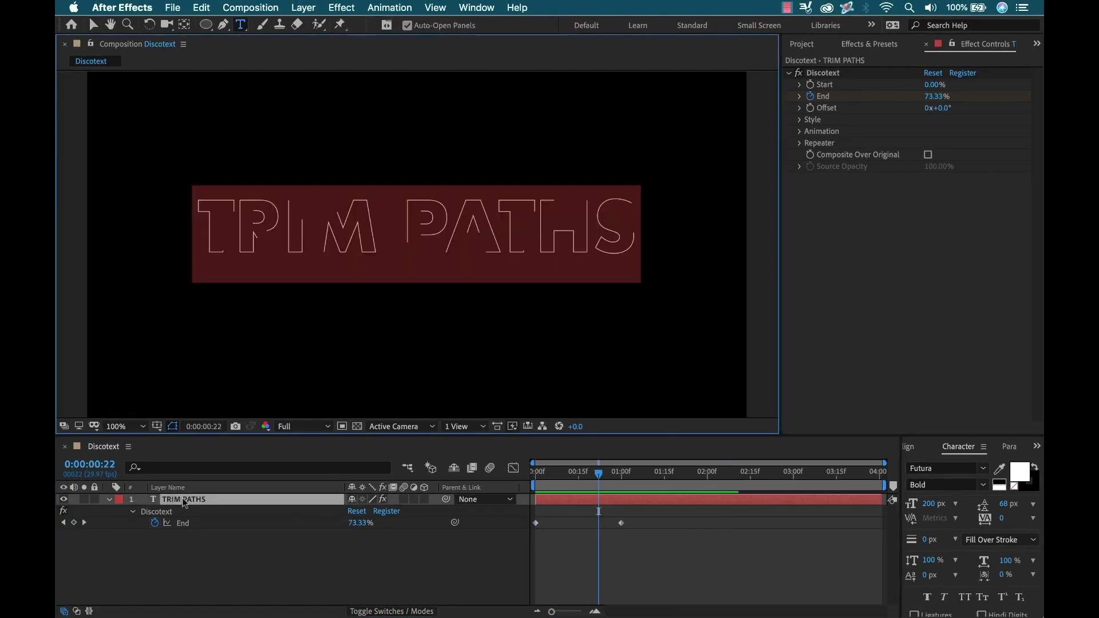
type("HELLO")
left_click(462, 558)
key("Home")
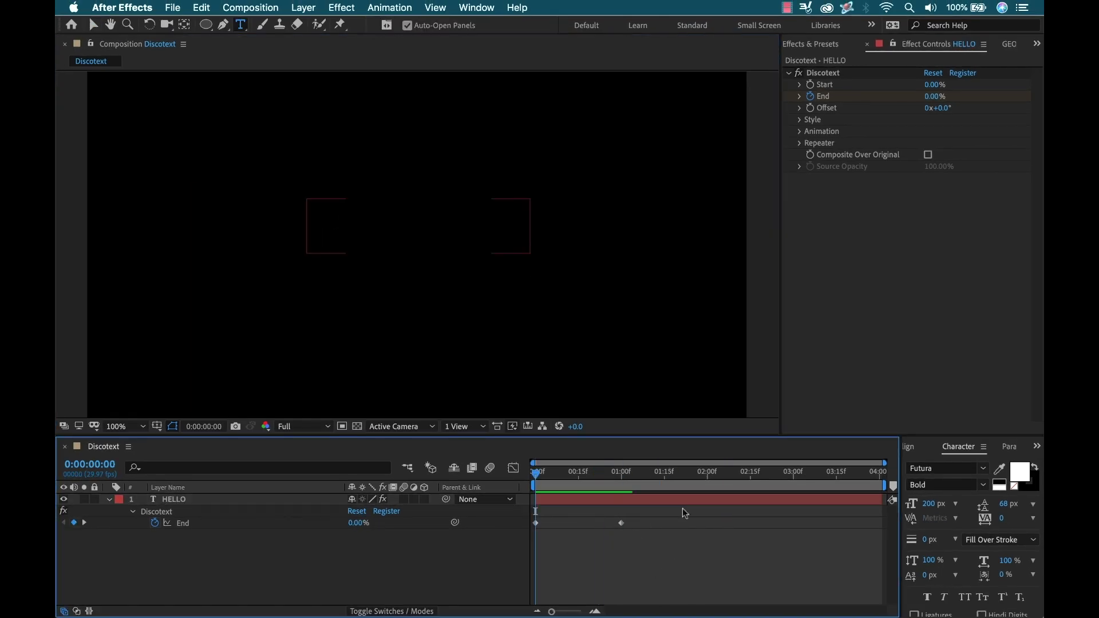
left_click_drag(630, 473, 589, 480)
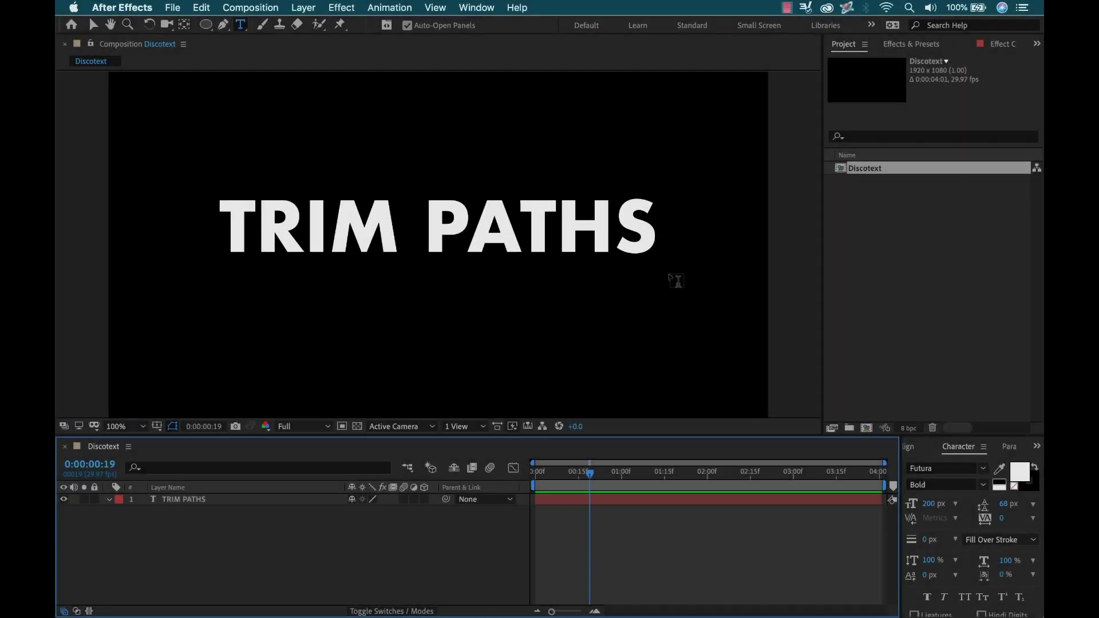
key("v")
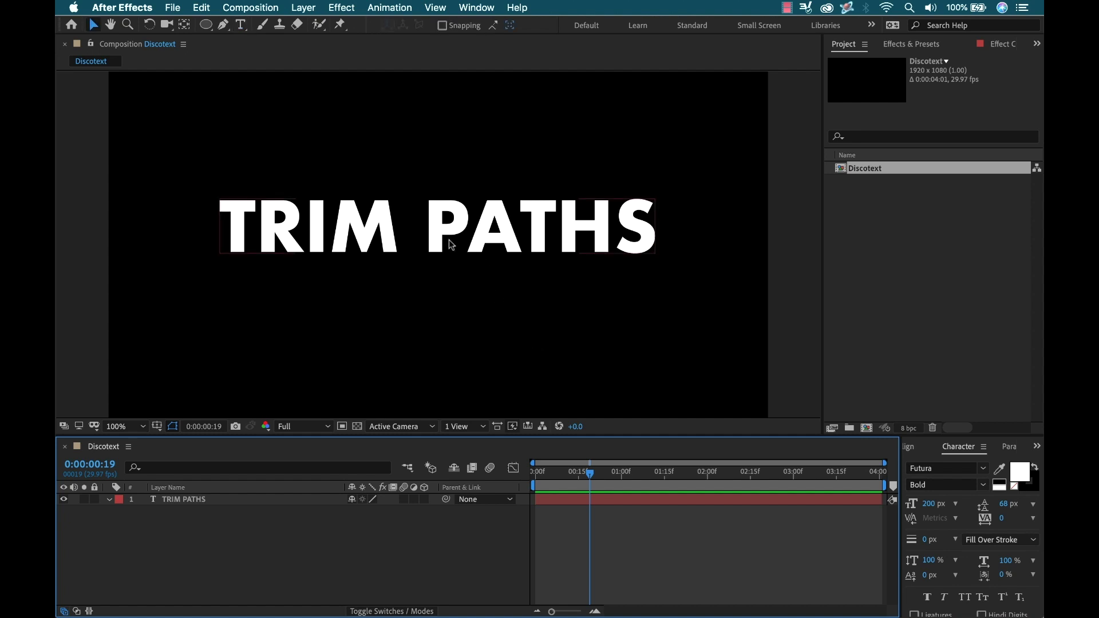
- Apply Discotext to the TRIM PATHS layer, collapse its Style group, and keyframe End
left_click(912, 44)
left_click(904, 61)
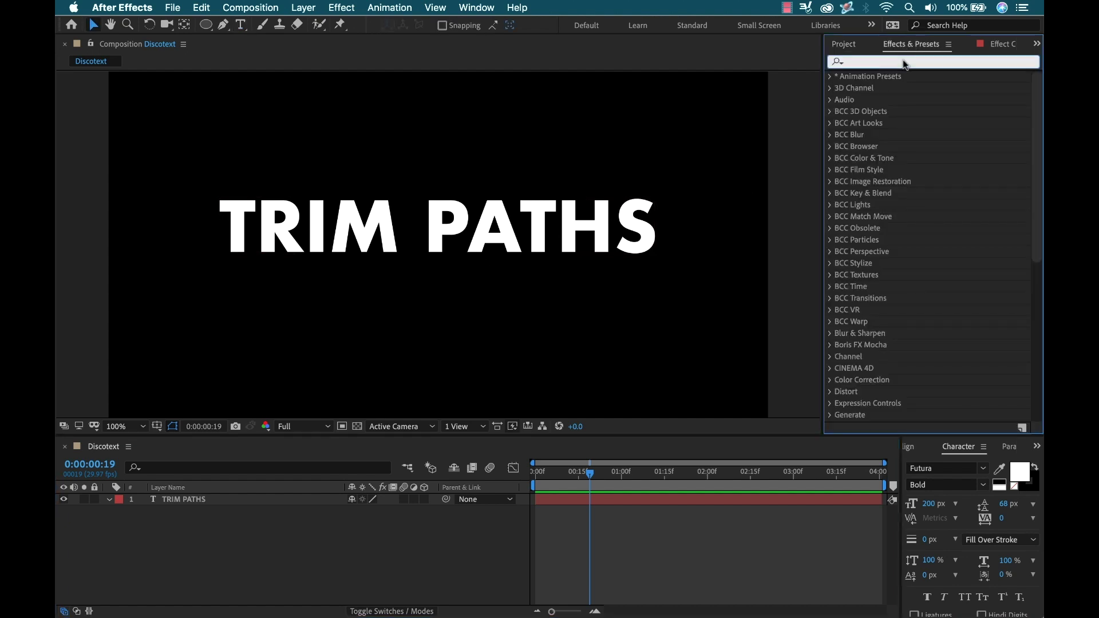
type("discote")
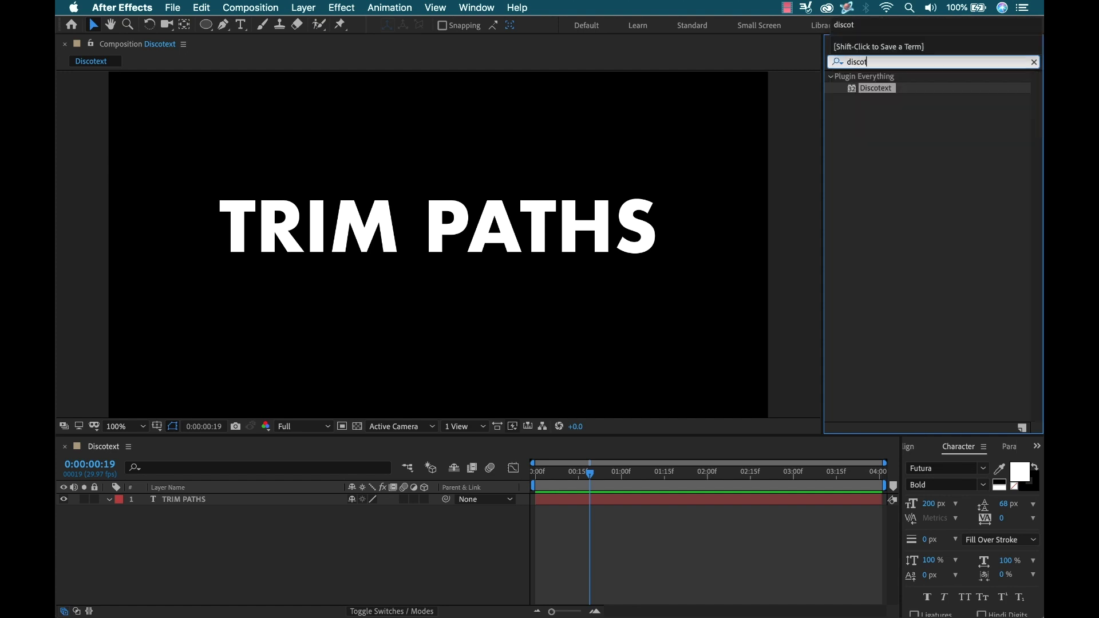
left_click(875, 119)
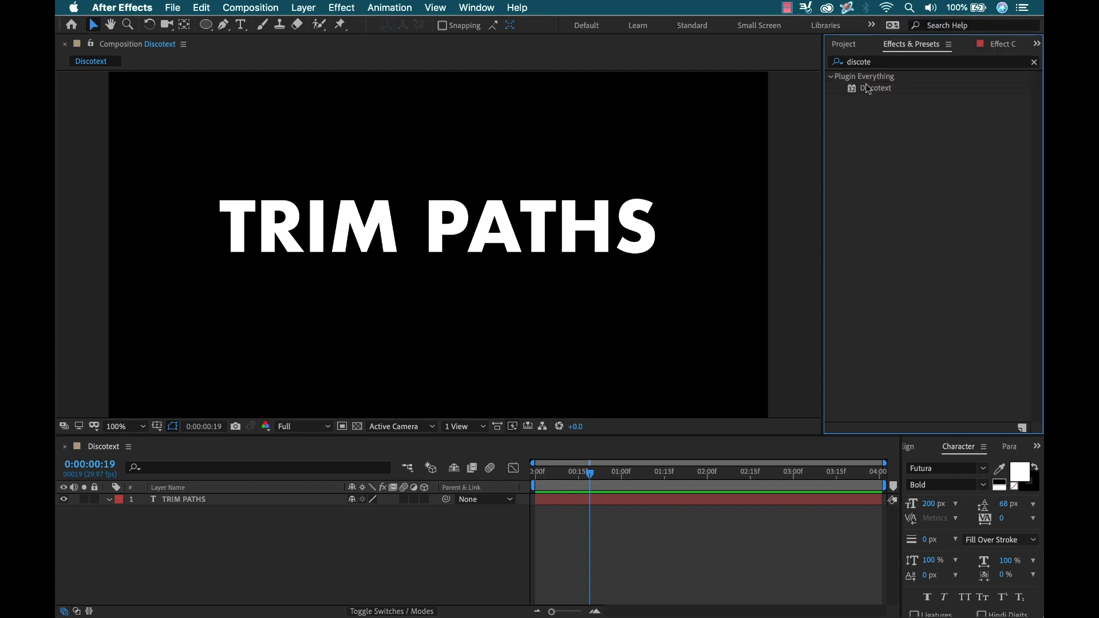
left_click_drag(873, 91, 192, 507)
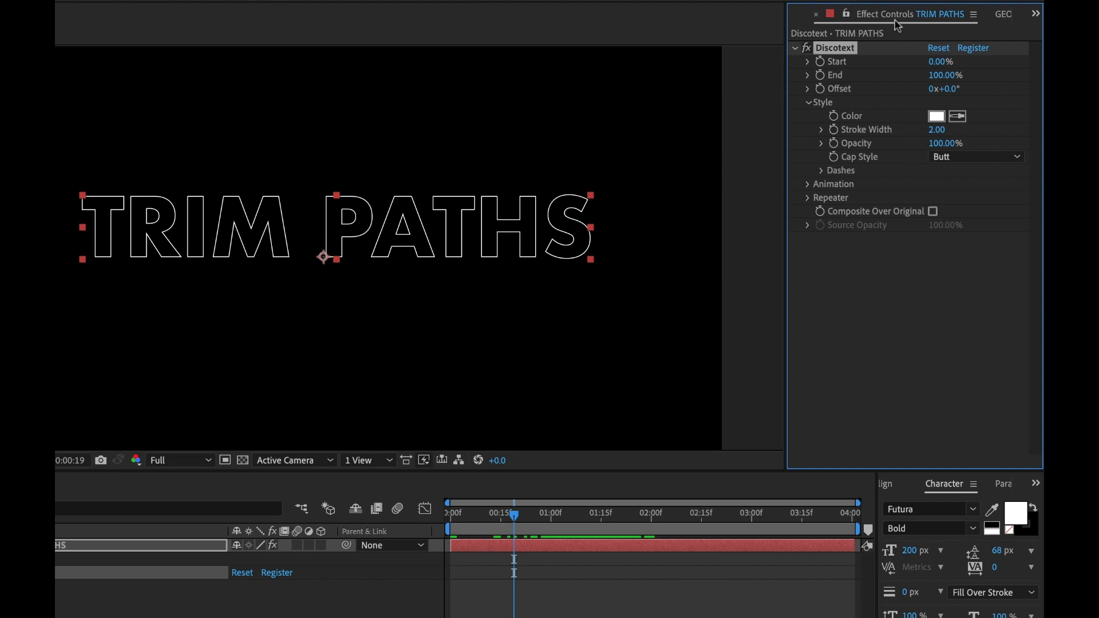
left_click(808, 103)
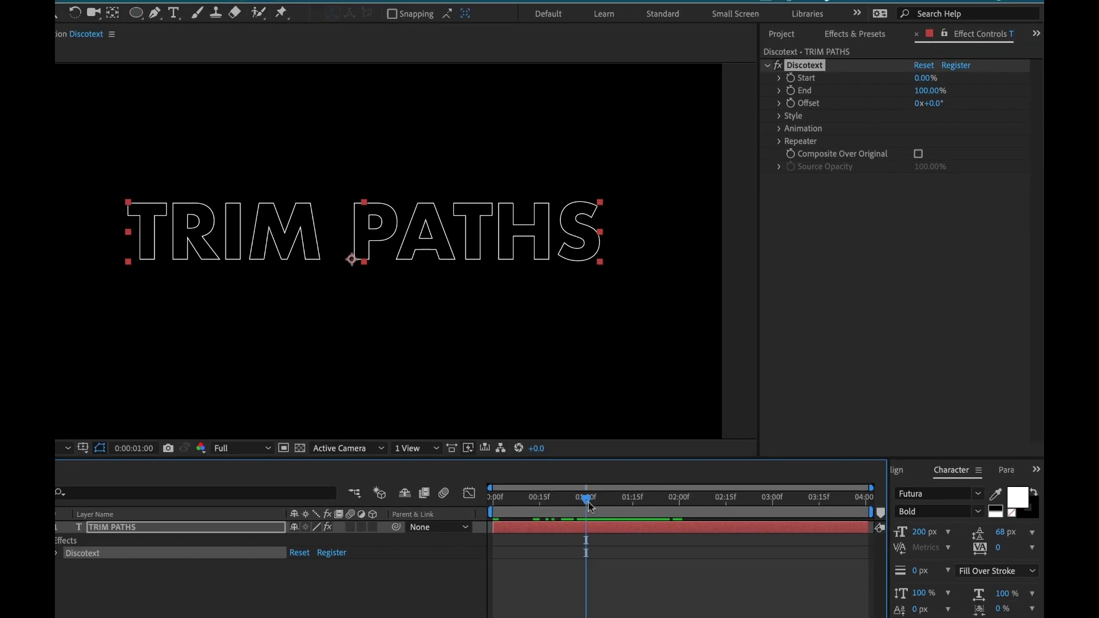
left_click(790, 91)
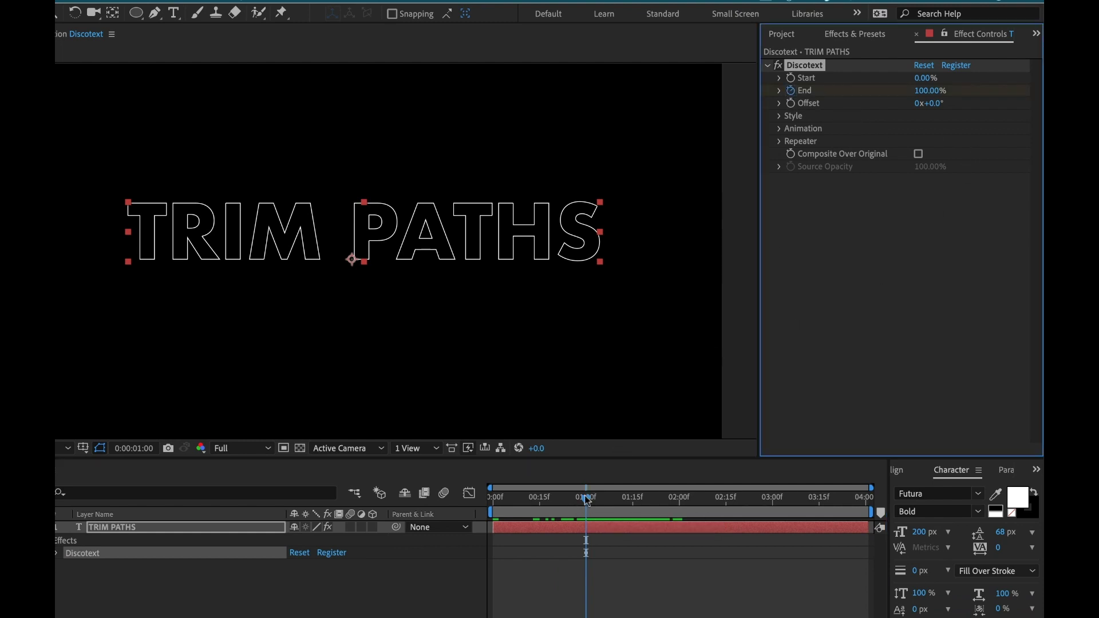
- Set Discotext's End to 0% at the first frame
left_click_drag(586, 500, 494, 500)
left_click(928, 89)
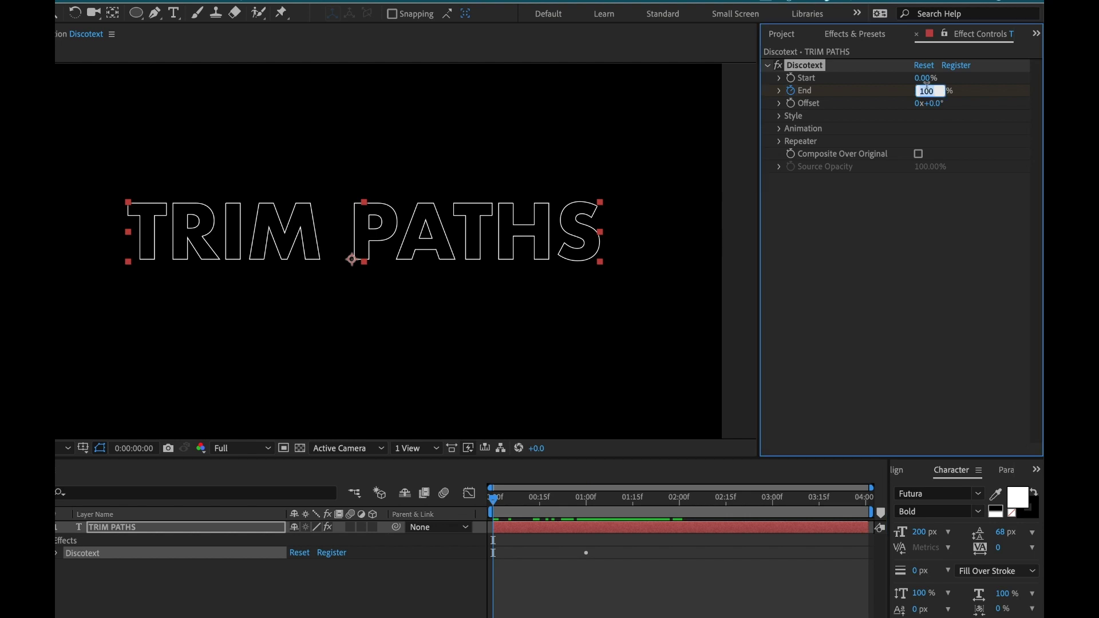
type("0")
key("Return")
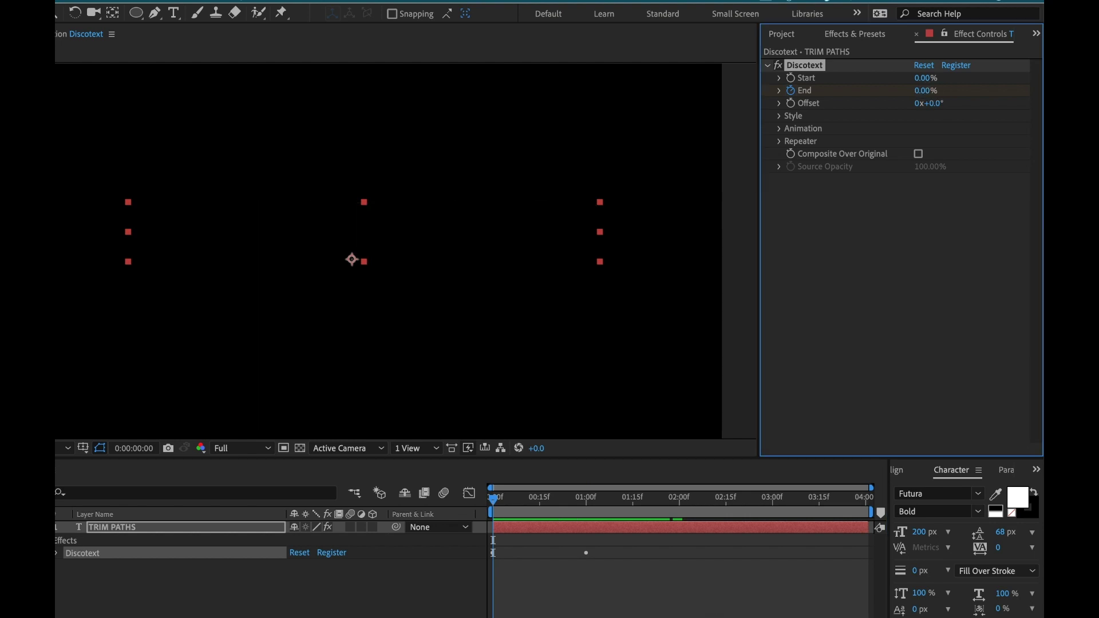
- Reveal the End keyframes with U, preview the draw-on, and check it at 1:14
left_click(528, 548)
left_click(530, 529)
key("u")
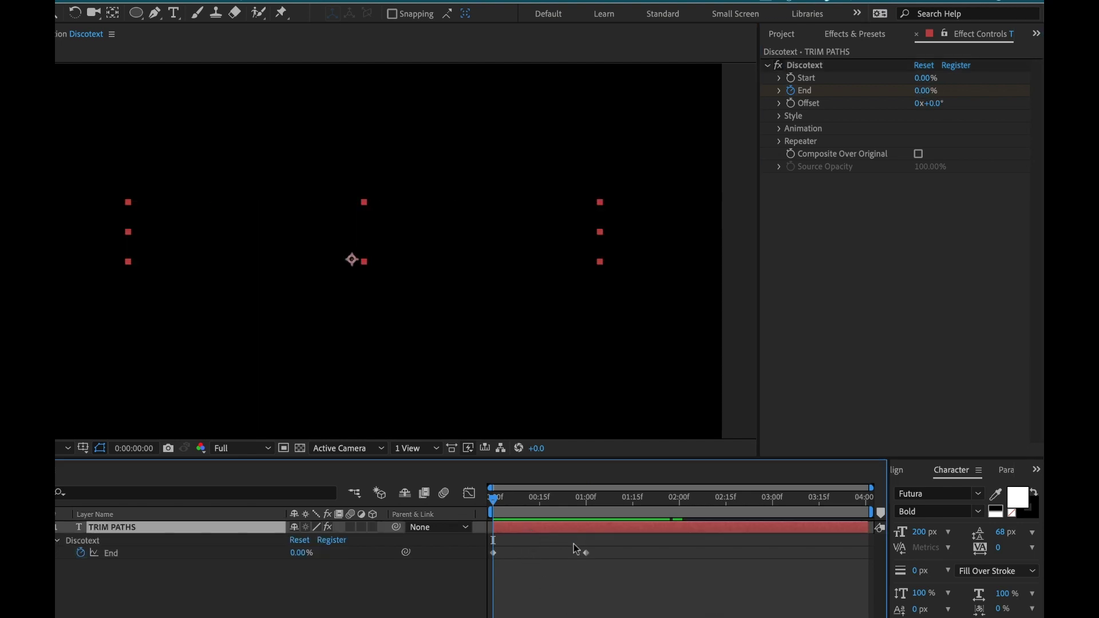
left_click(282, 575)
key("space")
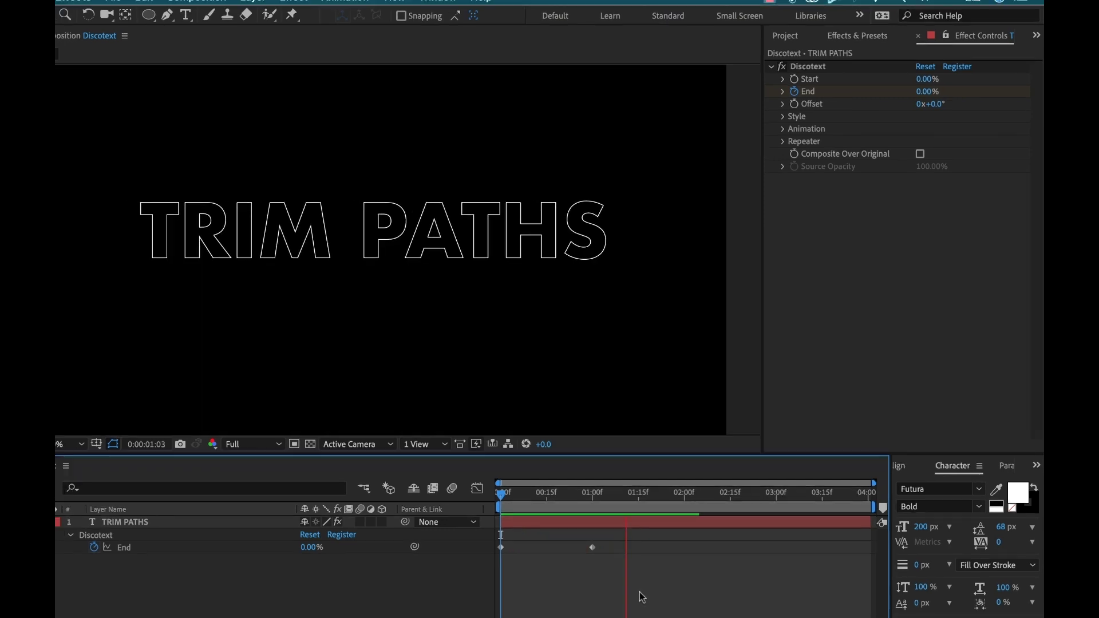
key("space")
mouse_move(651, 500)
left_mouse_down()
mouse_move(630, 504)
mouse_move(599, 484)
left_mouse_up()
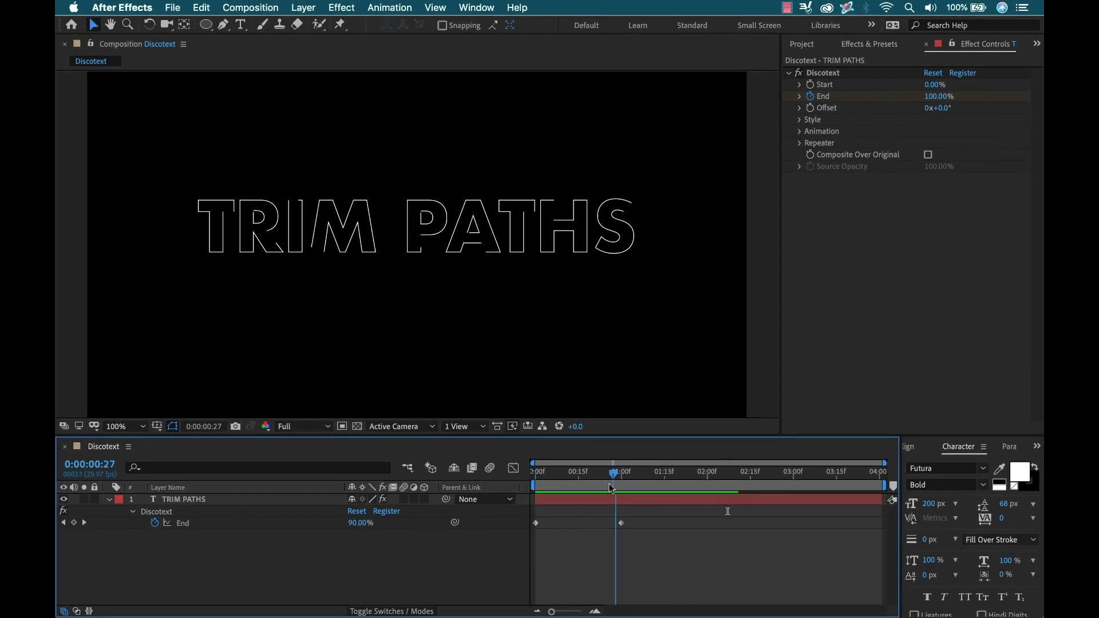
double_click(194, 502)
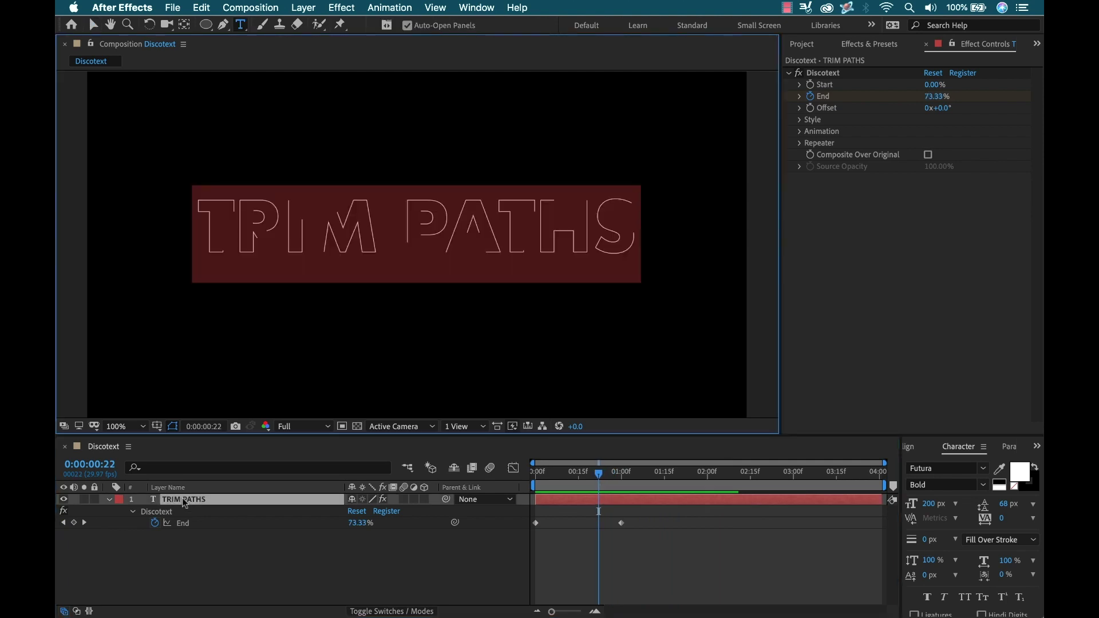
type("HELLO")
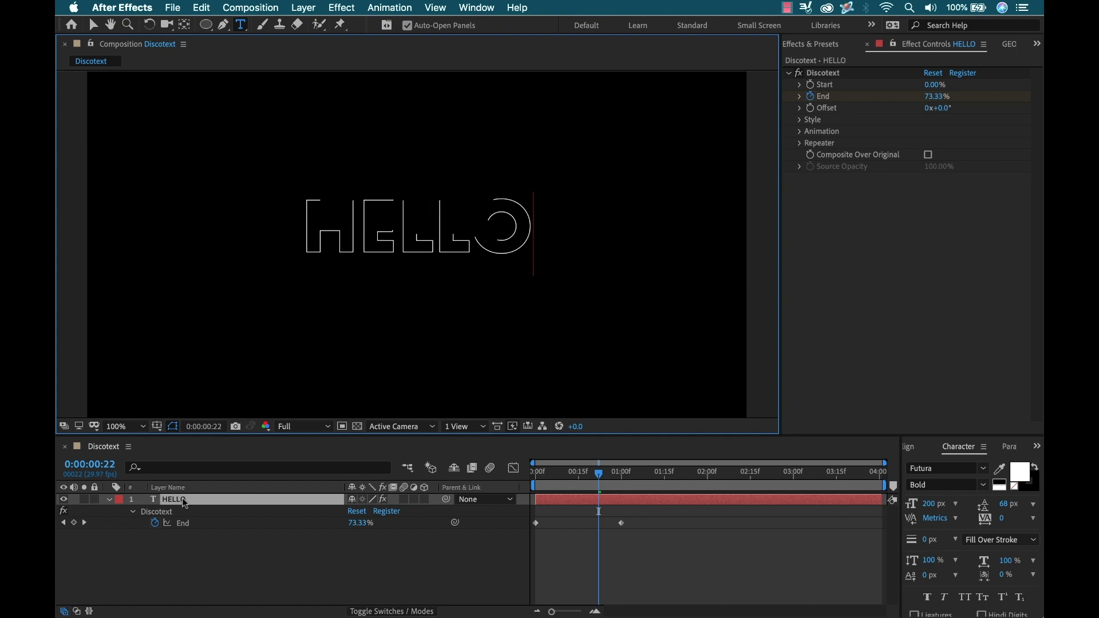
left_click(632, 534)
key("space")
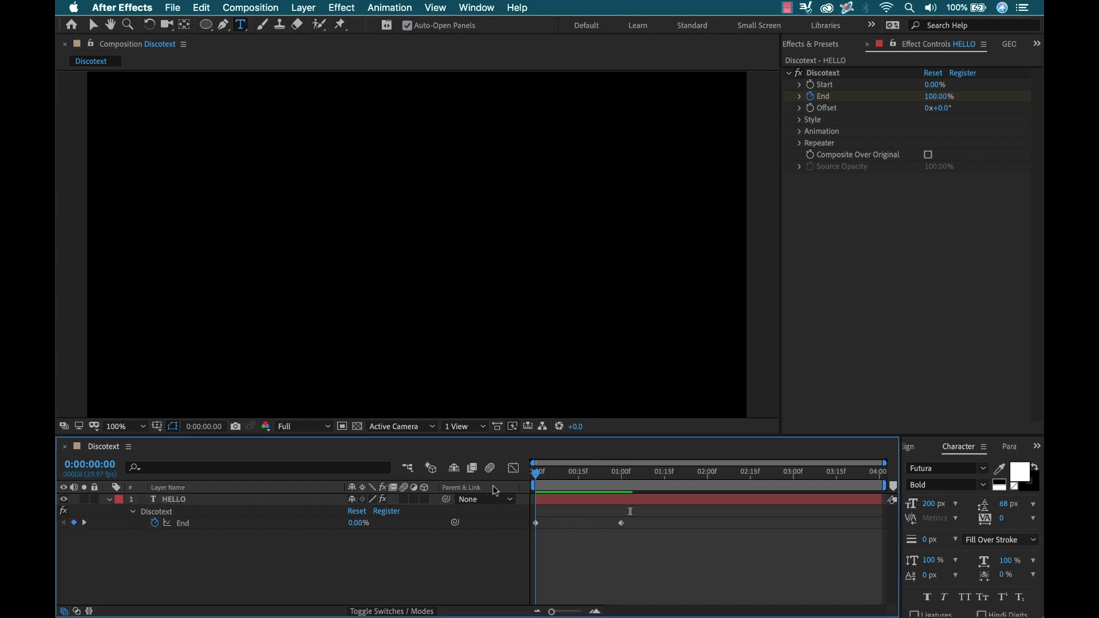
key("space")
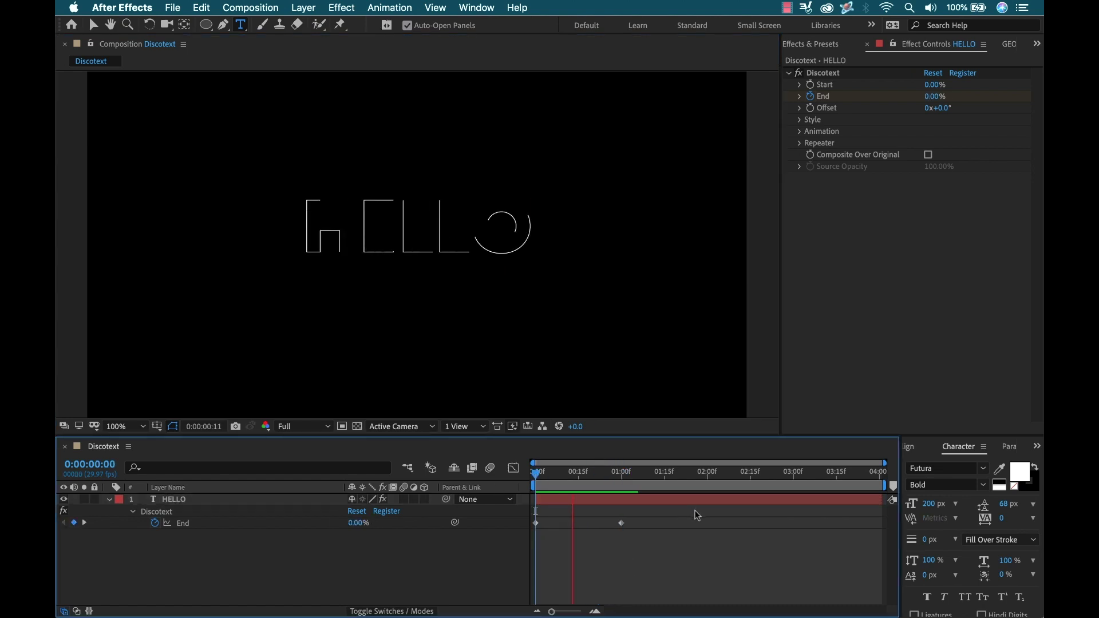
left_click_drag(641, 476, 590, 476)
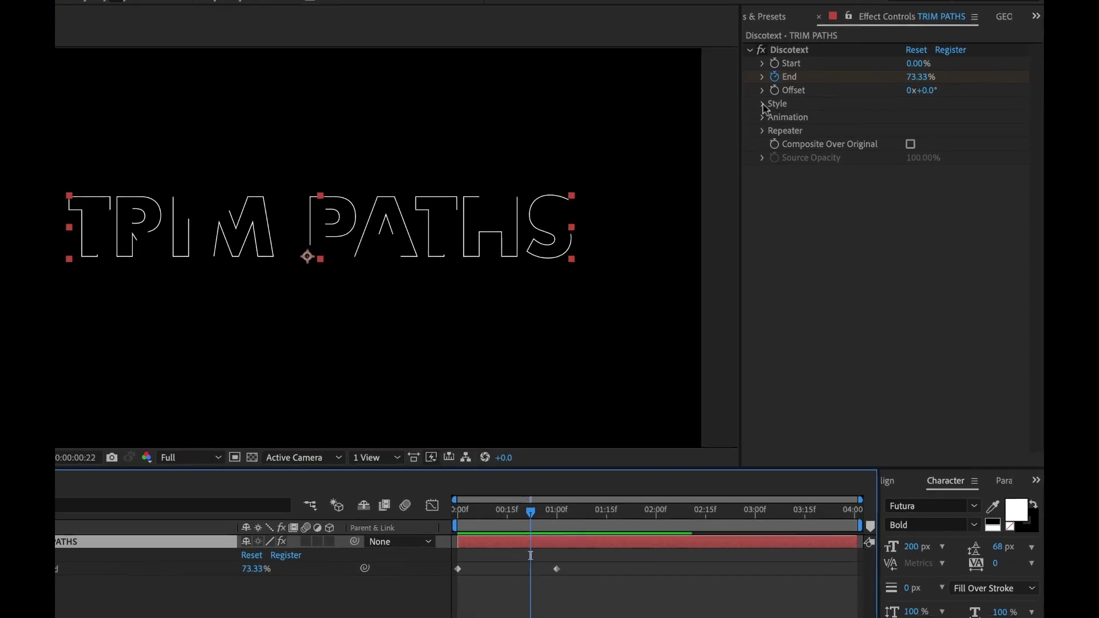
- Set the Discotext stroke colour to blue
left_click(760, 103)
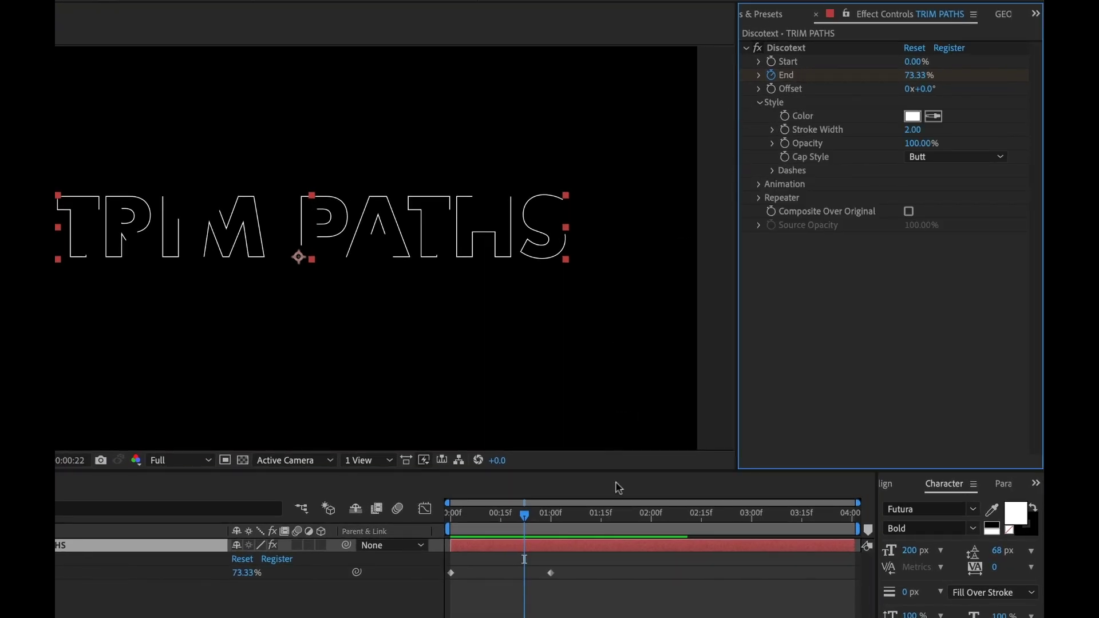
left_click(914, 117)
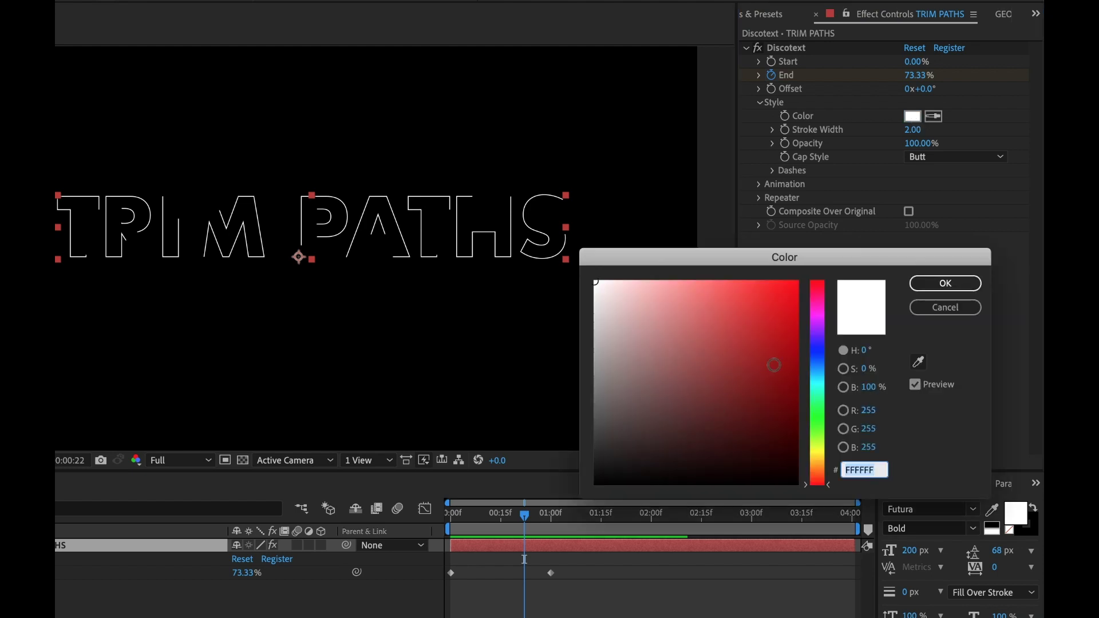
left_click_drag(817, 360, 817, 363)
mouse_move(731, 294)
left_mouse_down()
mouse_move(744, 285)
mouse_move(711, 278)
mouse_move(722, 284)
left_mouse_up()
left_click(968, 283)
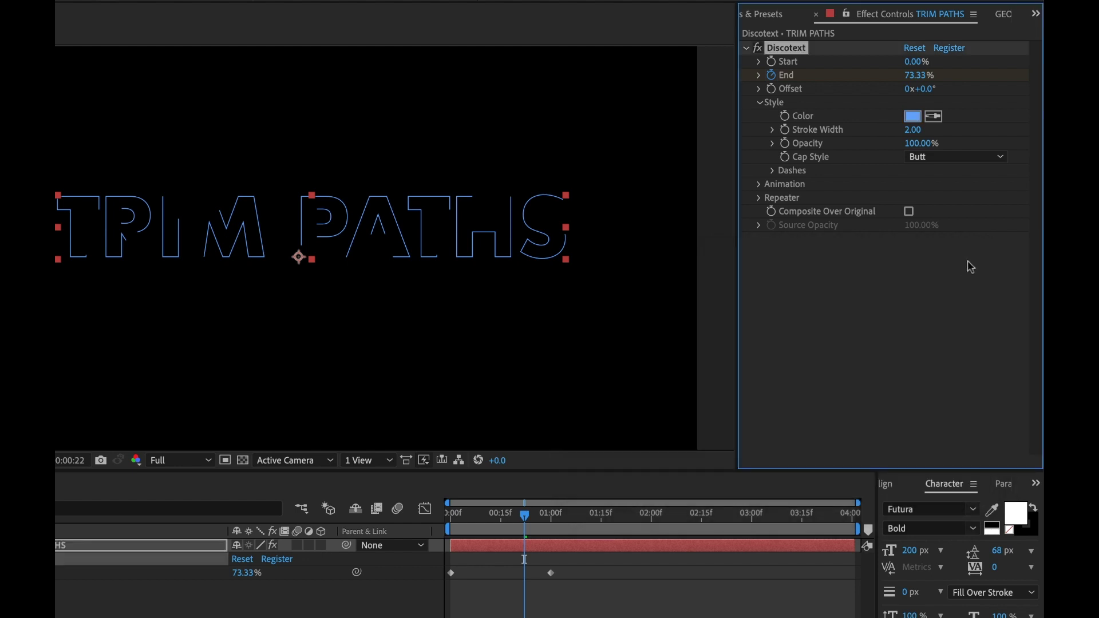
- Set stroke width to 3.30, give the strokes Round caps, and reveal Dashes settings
mouse_move(913, 129)
left_mouse_down()
mouse_move(928, 144)
mouse_move(1041, 161)
left_mouse_up()
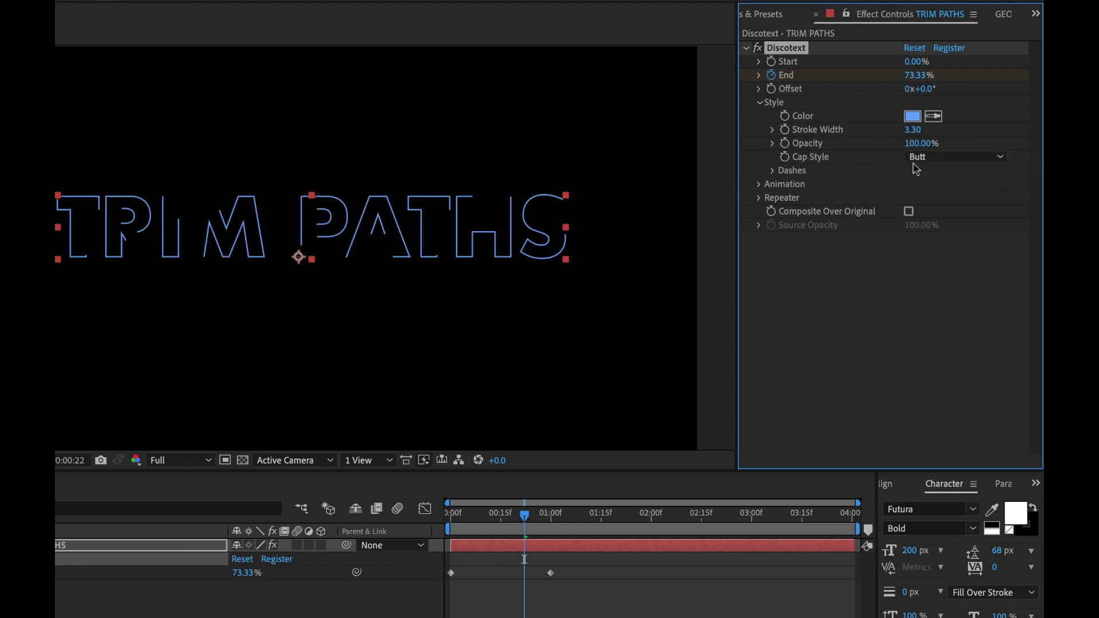
left_click(953, 158)
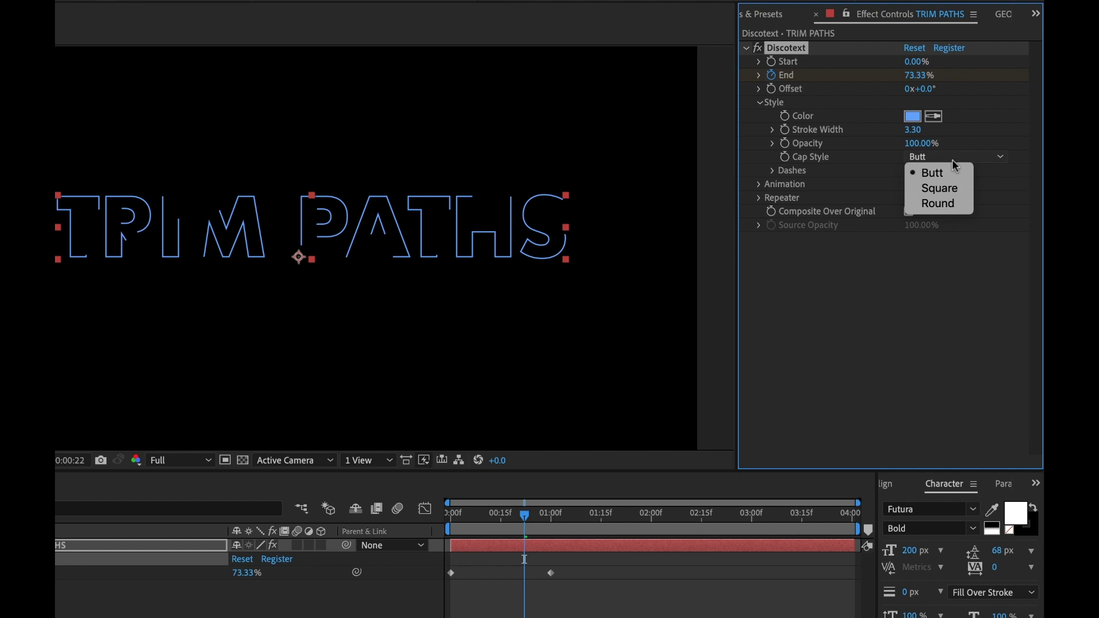
left_click(943, 205)
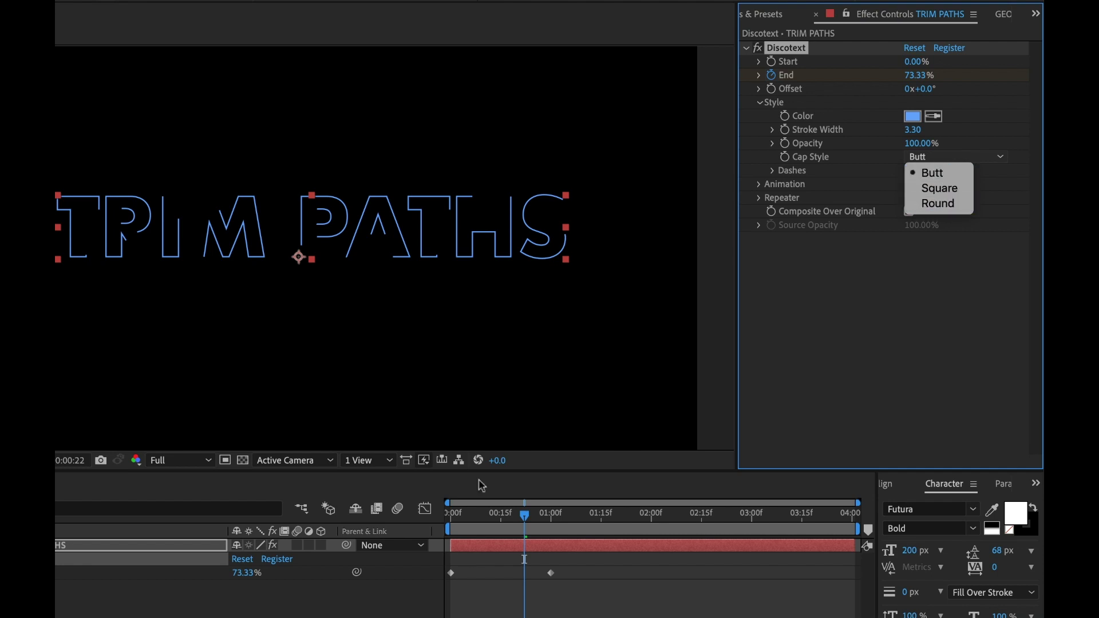
left_click(773, 171)
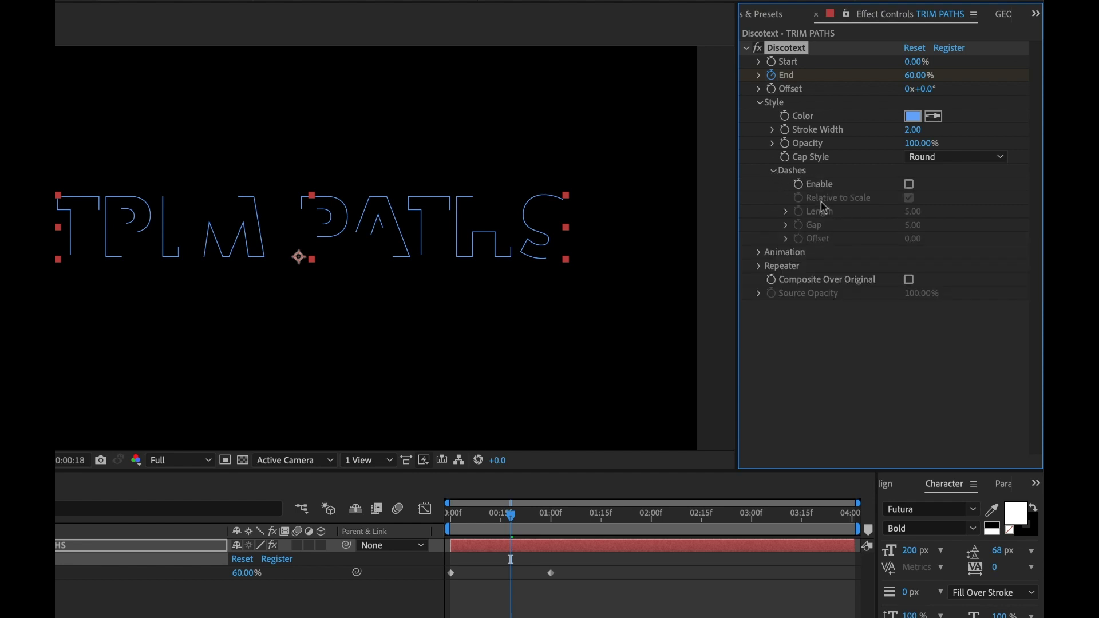
- Toggle Dashes Enable, giving dashed outlines with Length and Gap of 5.00
left_click(910, 185)
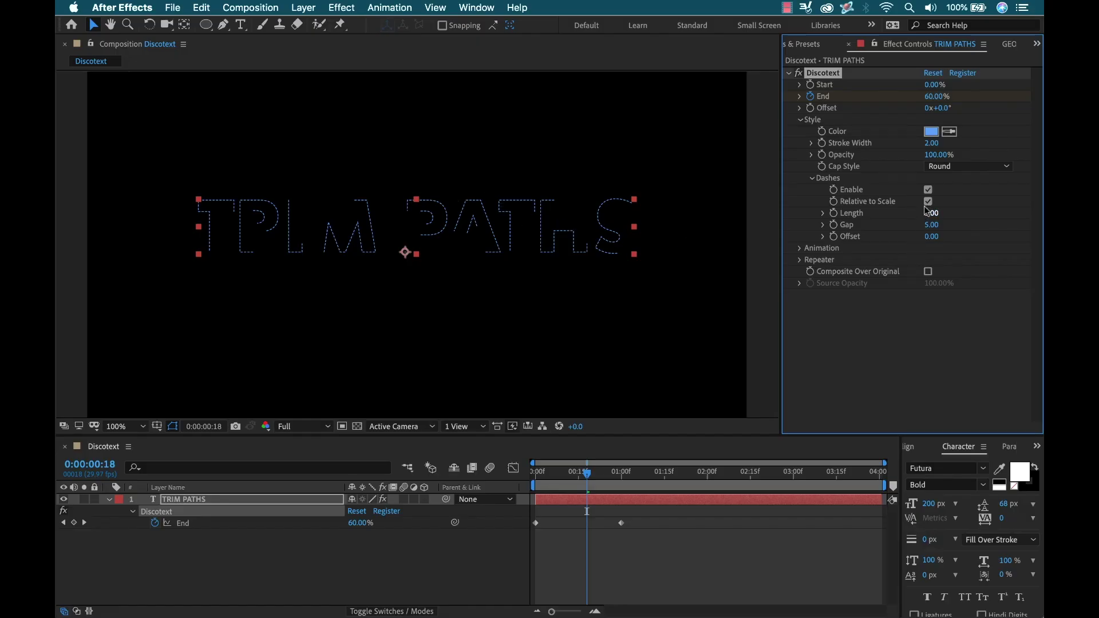
- Set Discotext's Stagger (frames) to 5 under the Animation settings
left_click(800, 119)
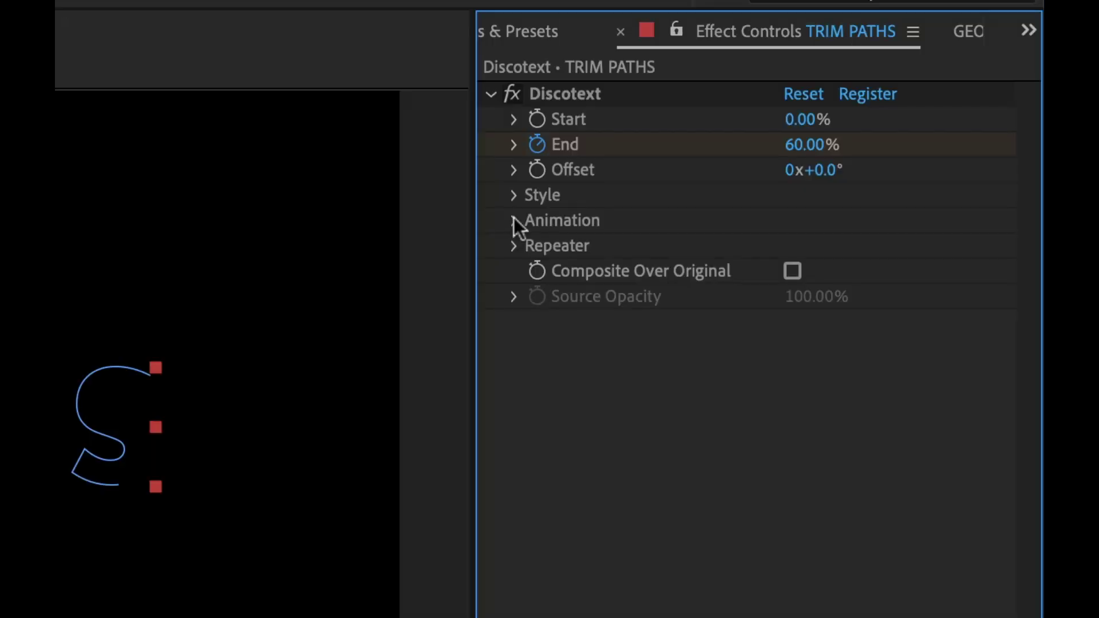
left_click(514, 219)
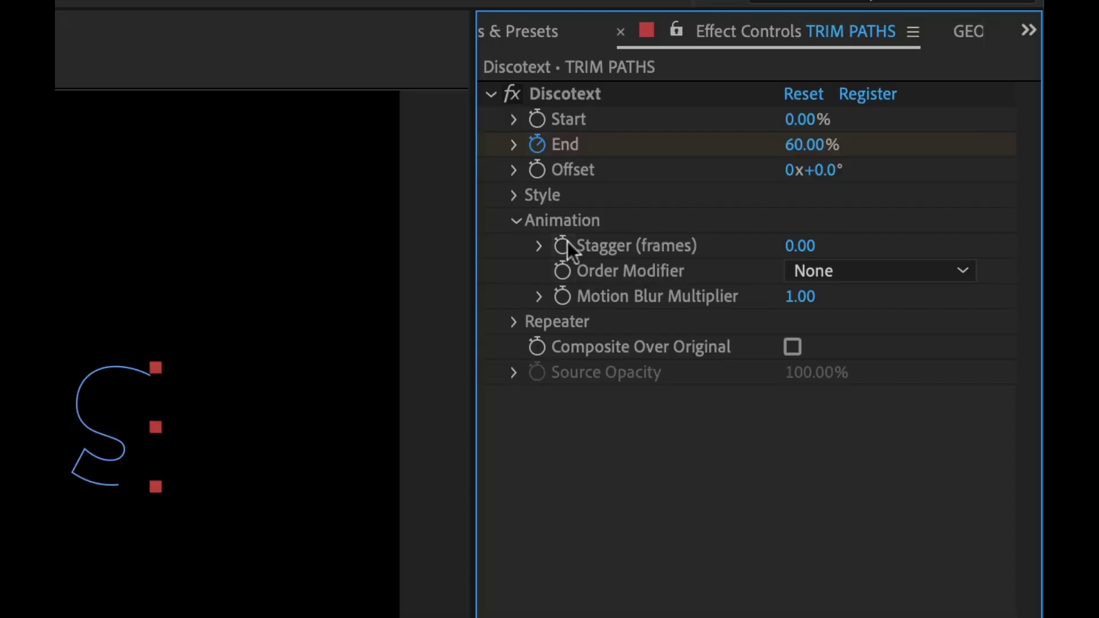
left_click(800, 246)
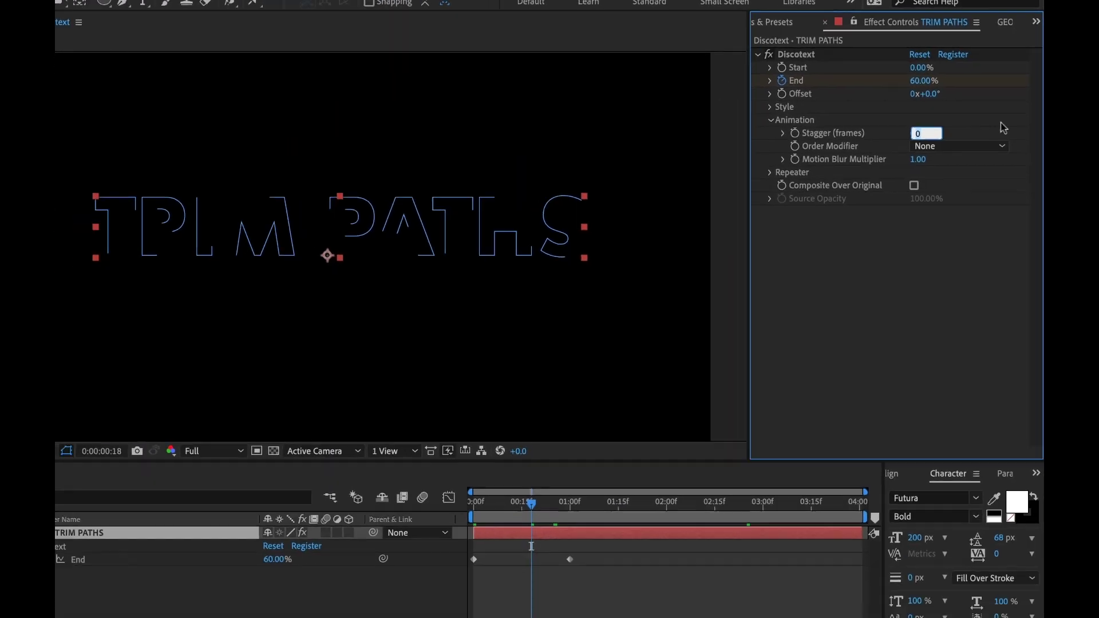
type("5")
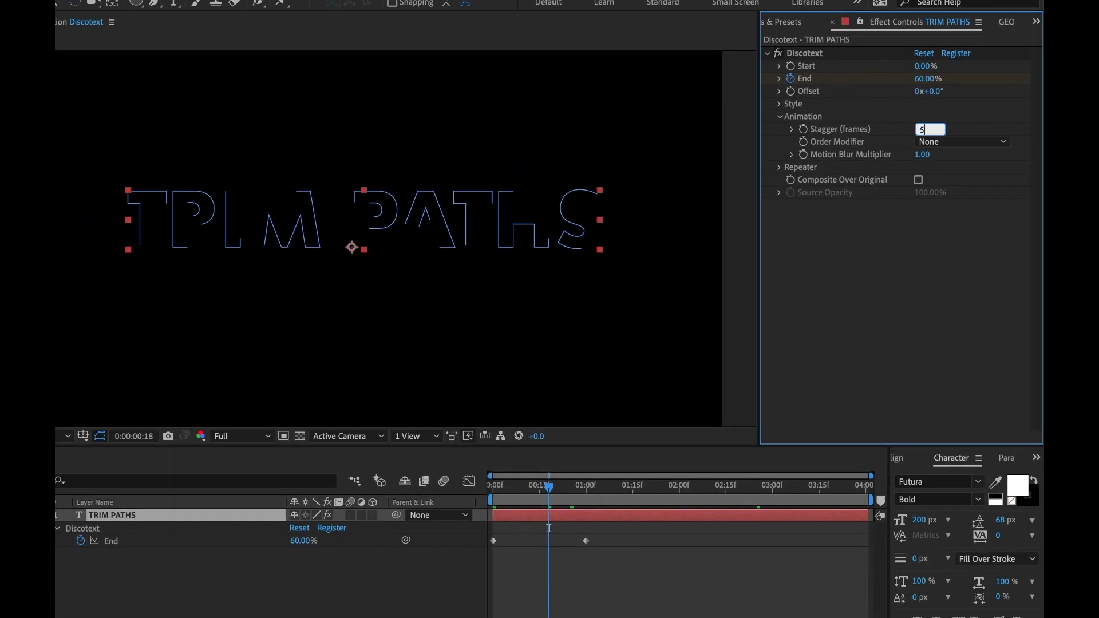
key("Return")
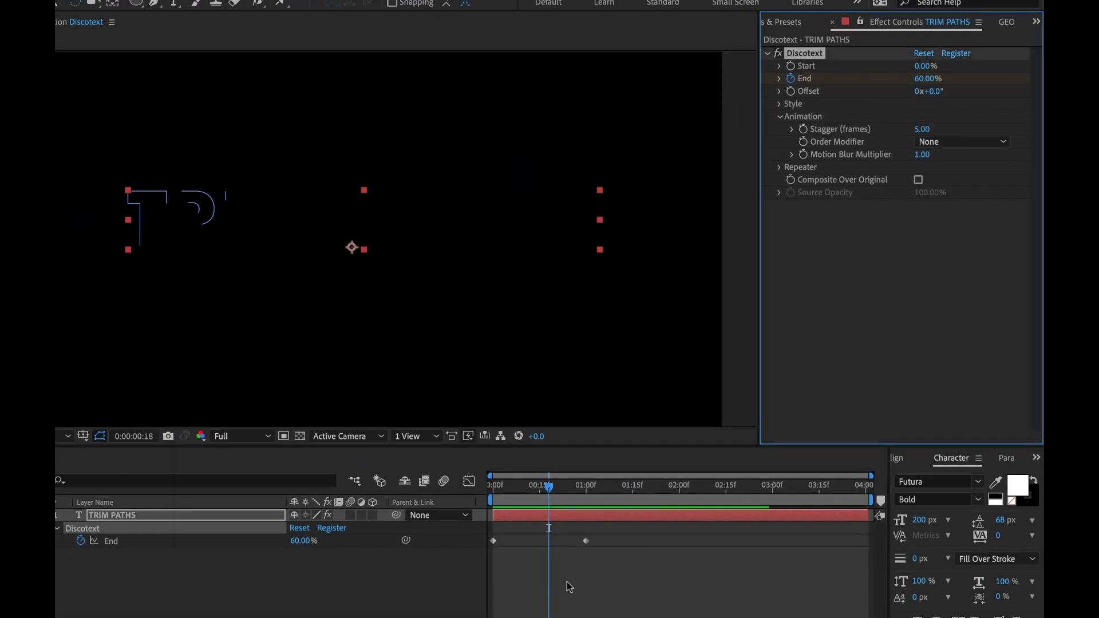
- Preview the staggered draw-on from the start and stop around frame 16
left_click(569, 587)
key("Home")
key("space")
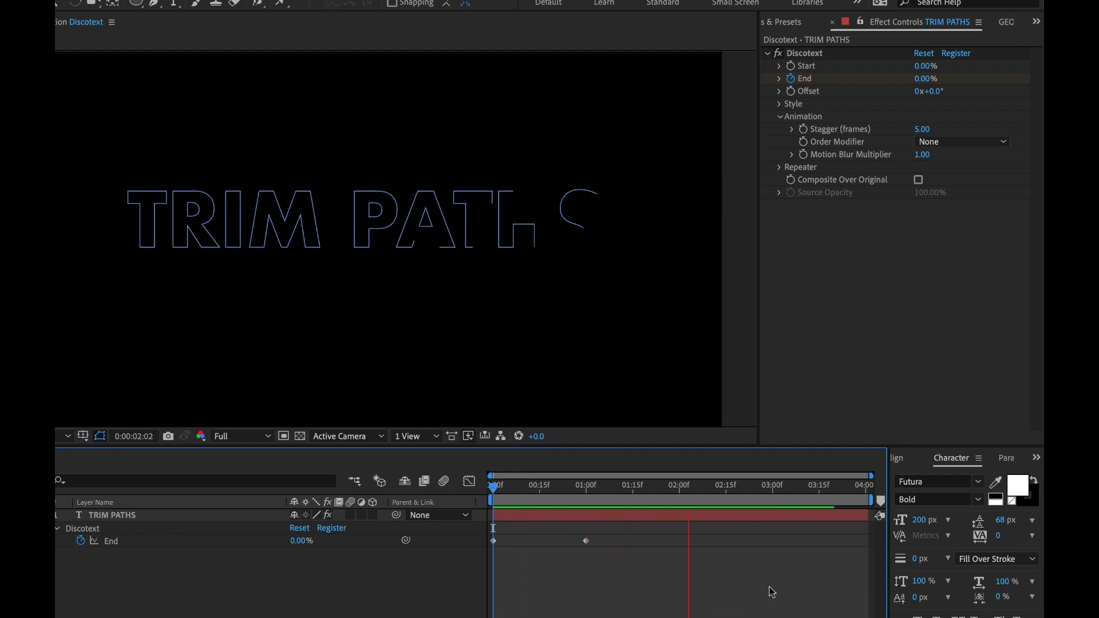
left_click_drag(665, 491, 572, 497)
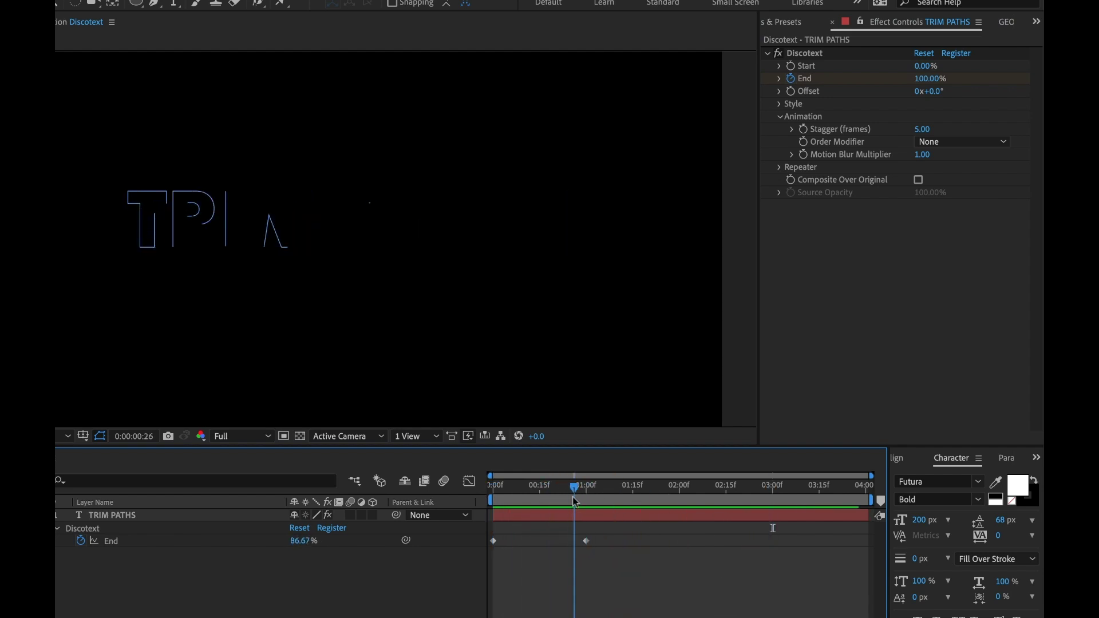
- Try Order Modifier Reverse with a preview from the first frame, then switch to Random
left_click(953, 143)
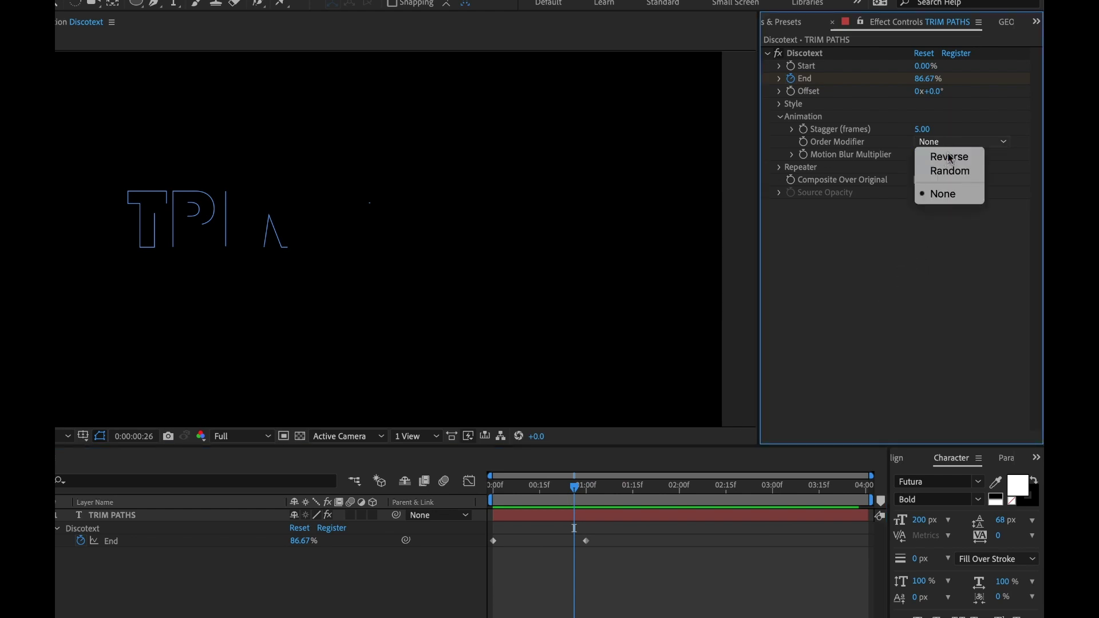
left_click(951, 158)
left_click(559, 566)
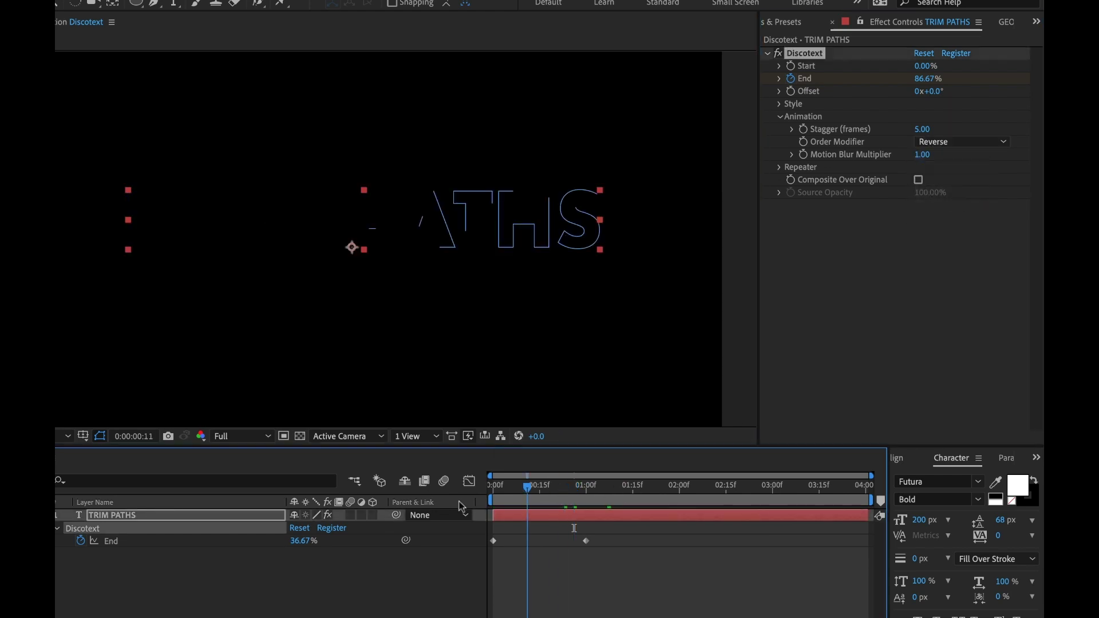
key("Home")
key("space")
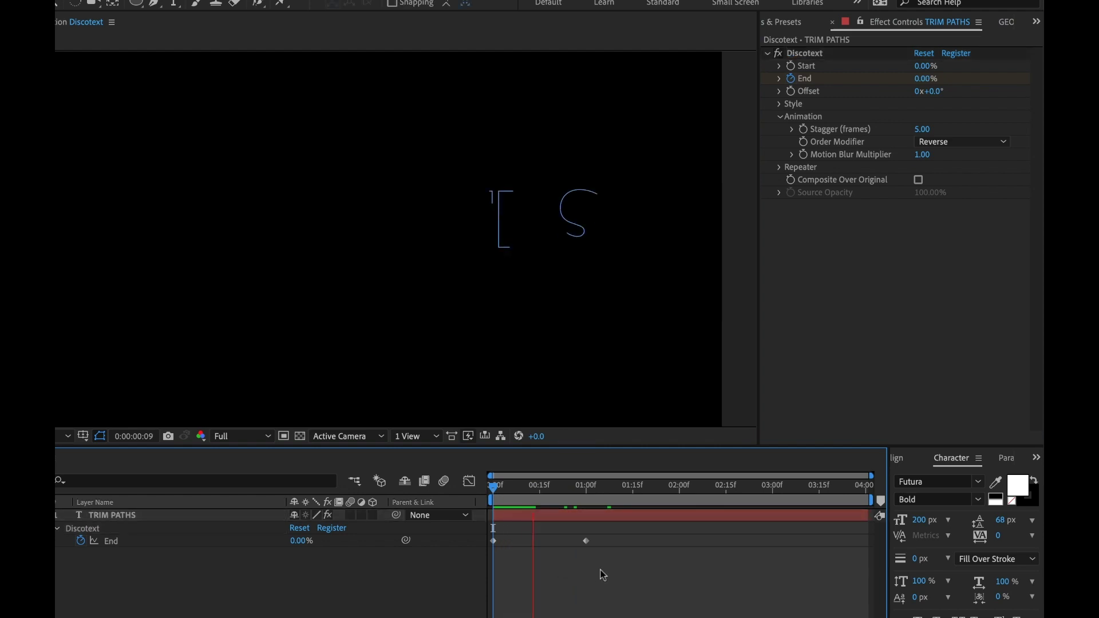
left_click(962, 143)
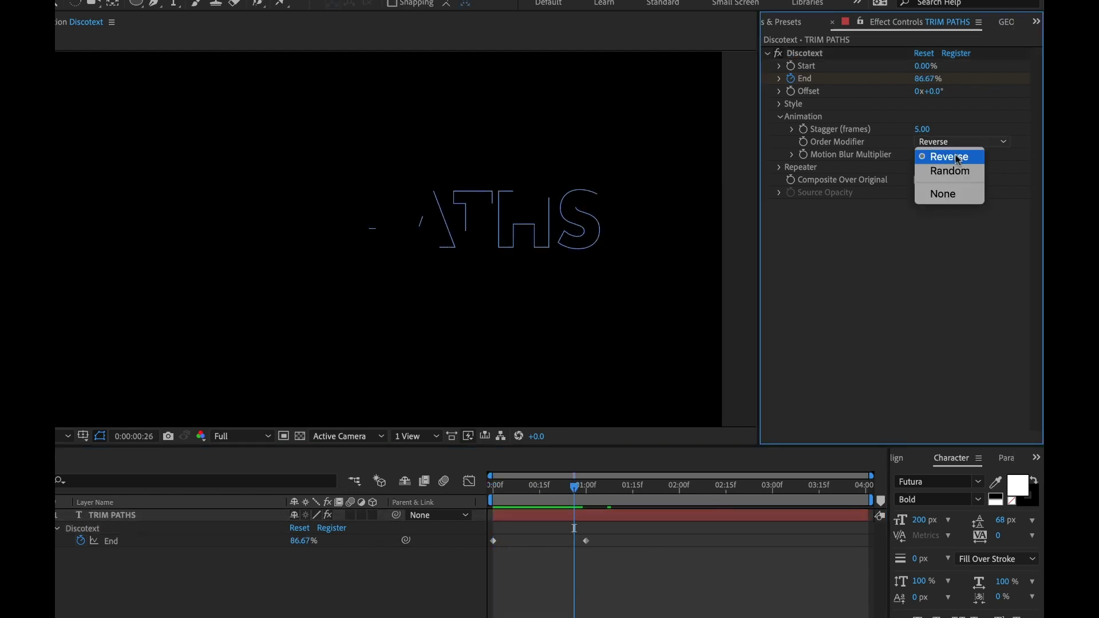
left_click(957, 166)
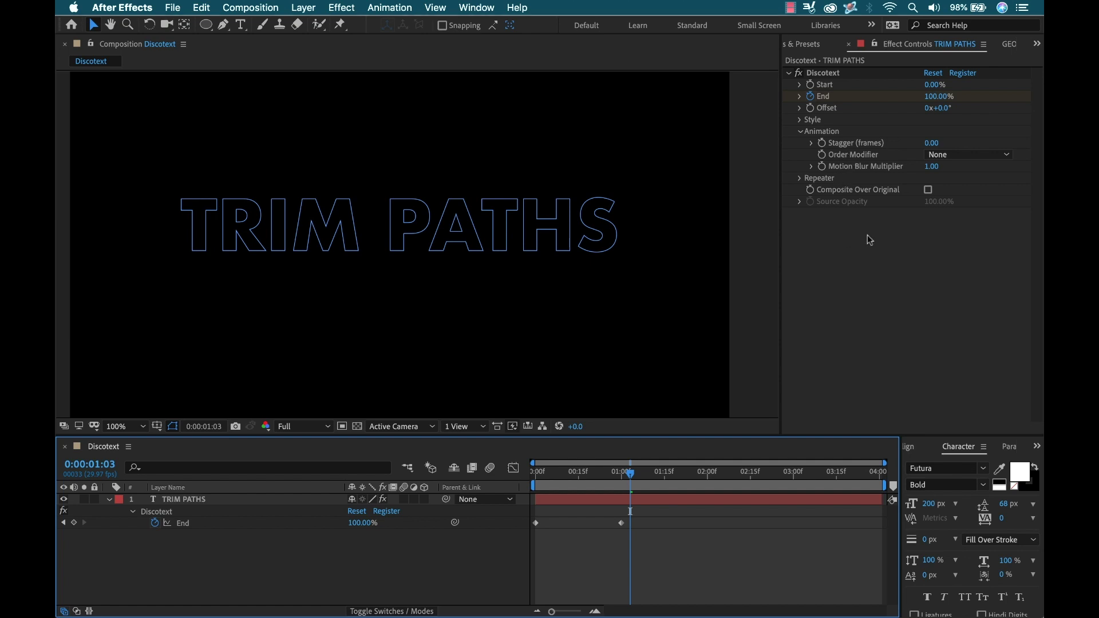
- Turn on motion blur for the TRIM PATHS layer and preview from frame 13
left_click(195, 499)
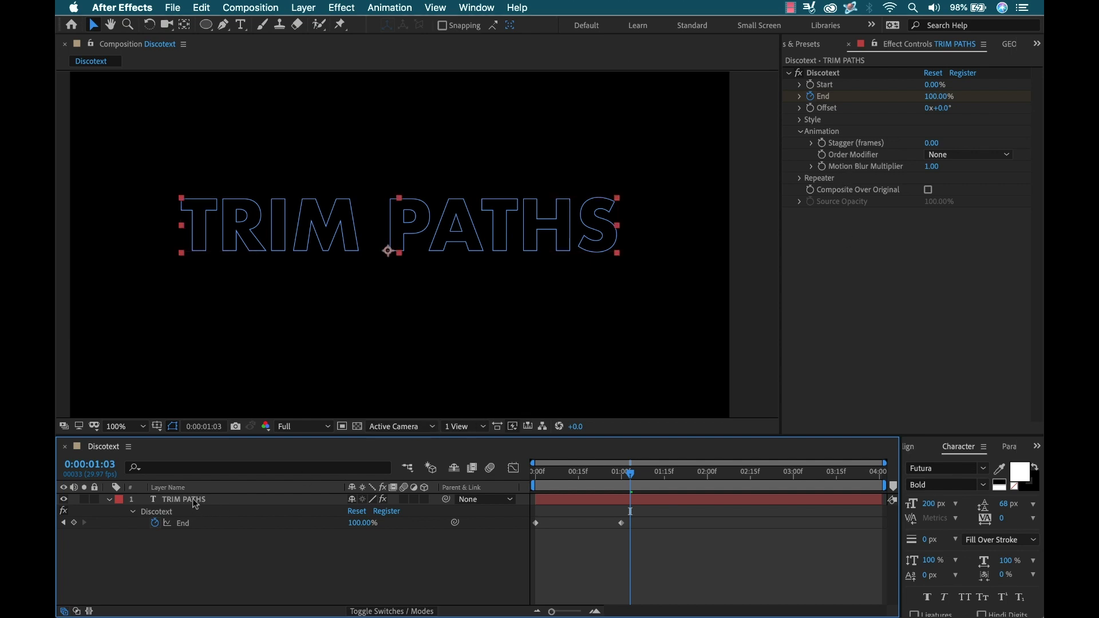
left_click(404, 500)
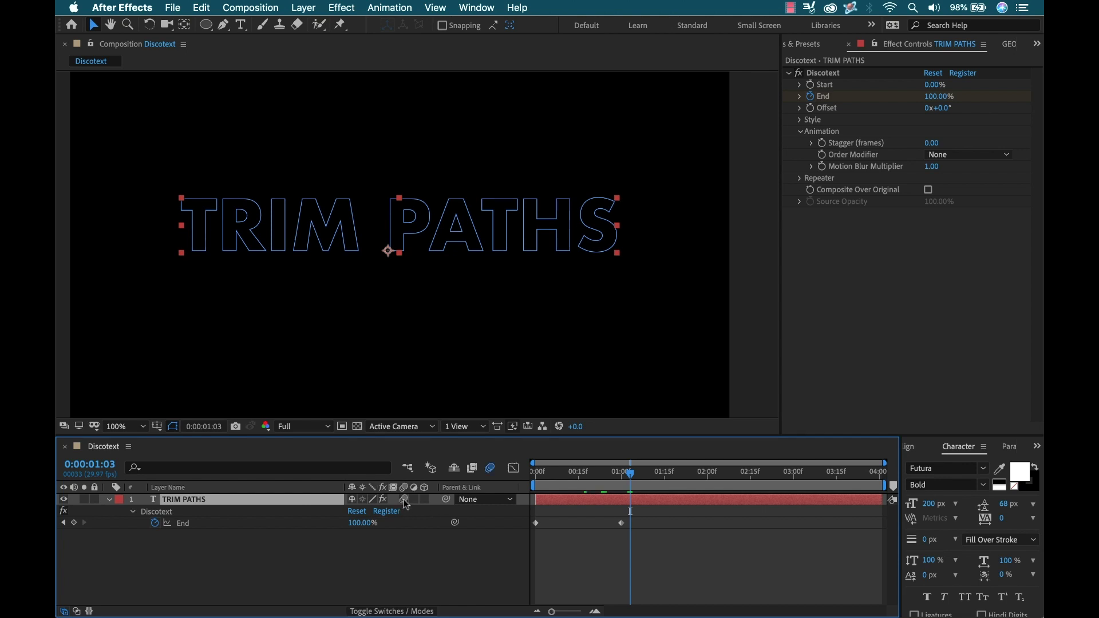
left_click_drag(620, 480, 568, 483)
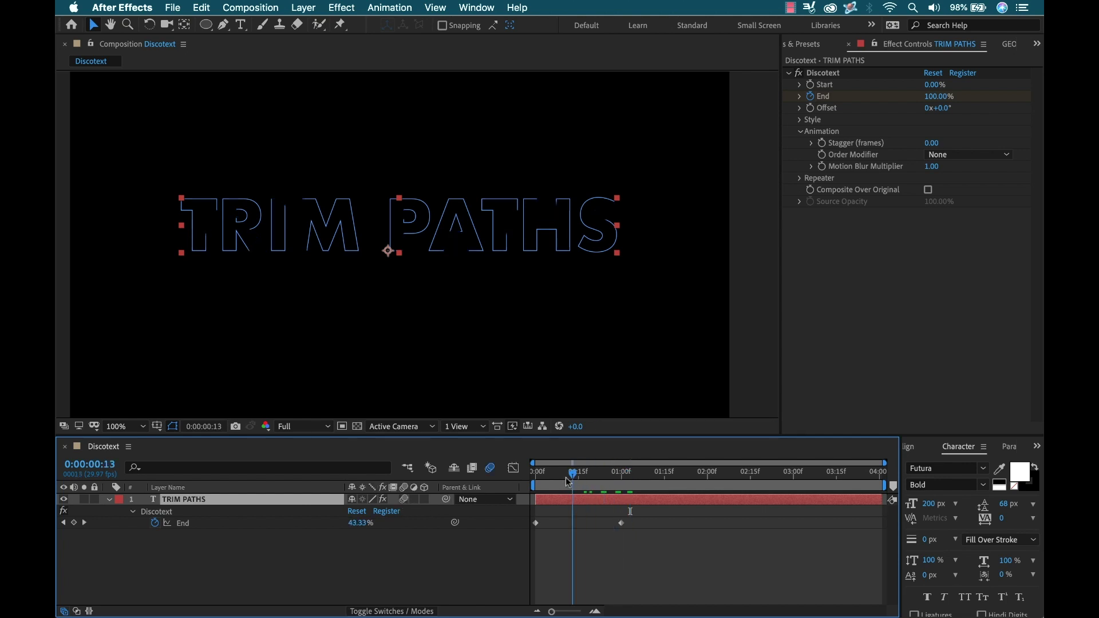
key("space")
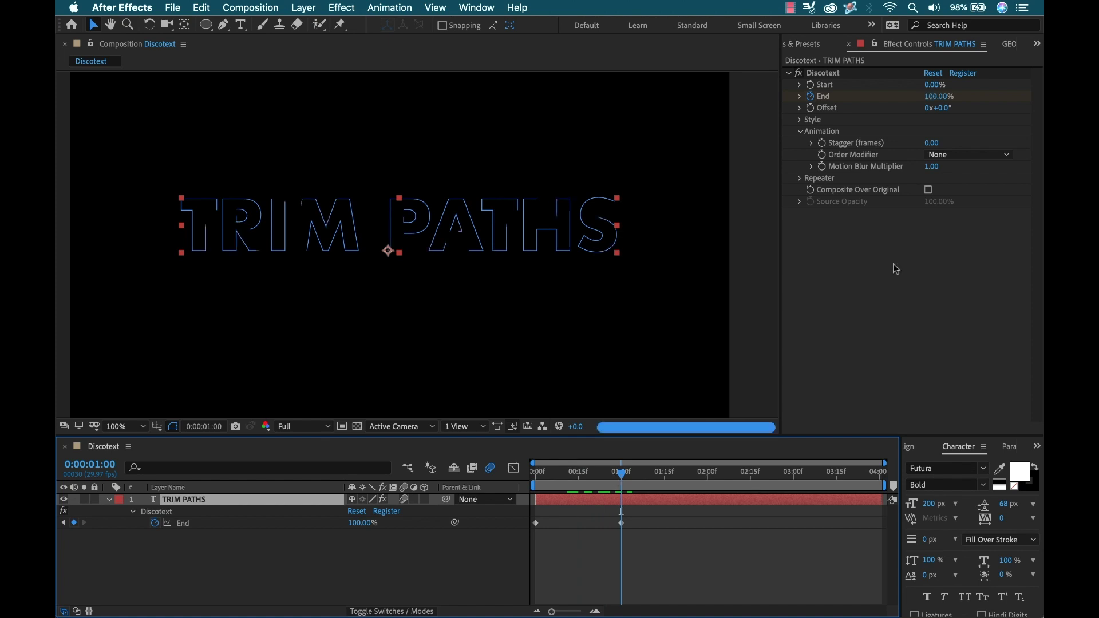
- Remove the End keyframes and fix End at 60%
left_click(810, 96)
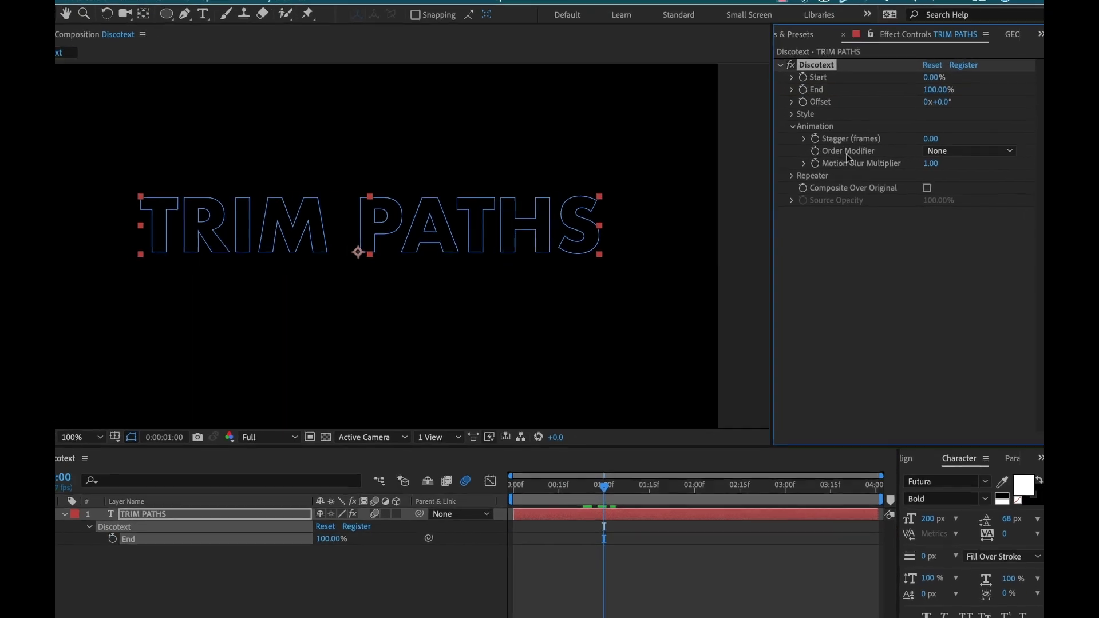
left_click(932, 86)
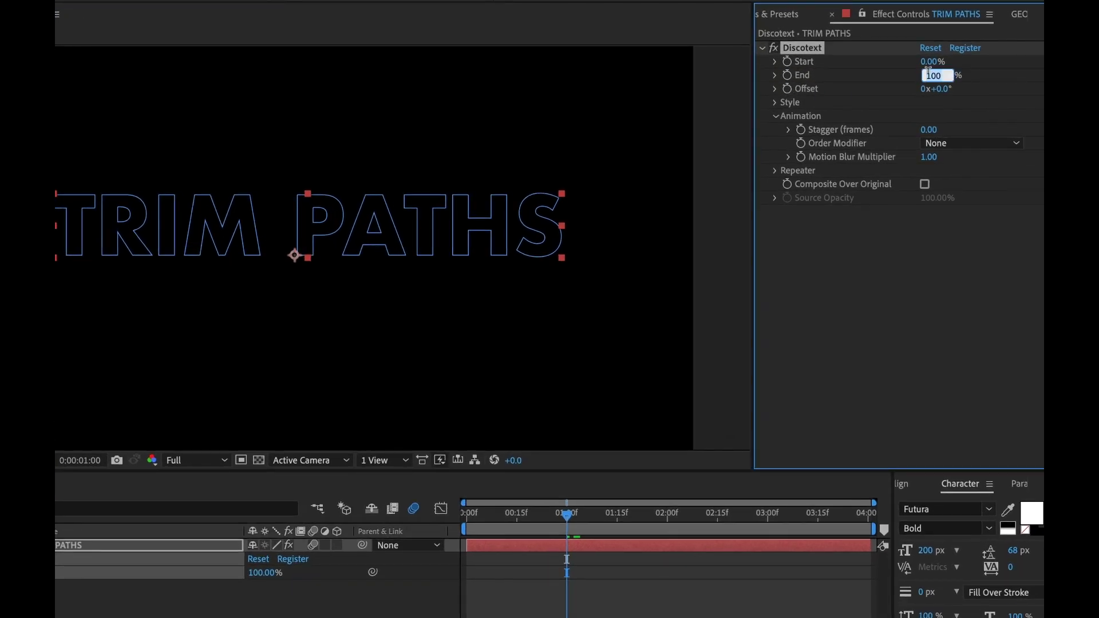
type("60")
key("Return")
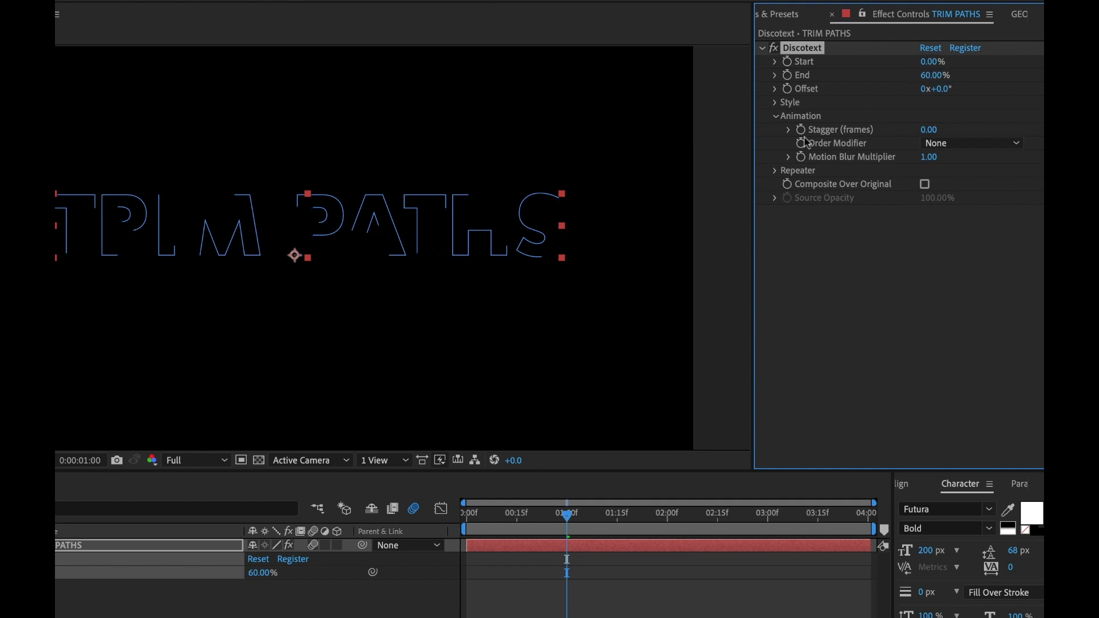
- Keyframe Offset at 1 revolution on the first frame and show it with U
left_click(789, 93)
left_click_drag(553, 517, 444, 532)
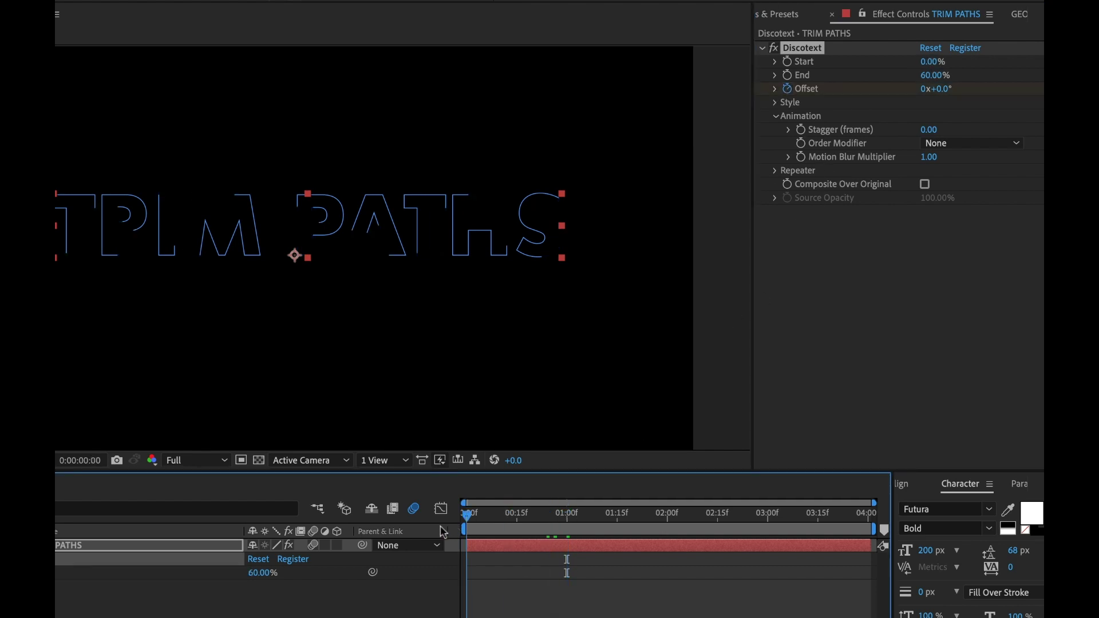
left_click(929, 90)
type("1")
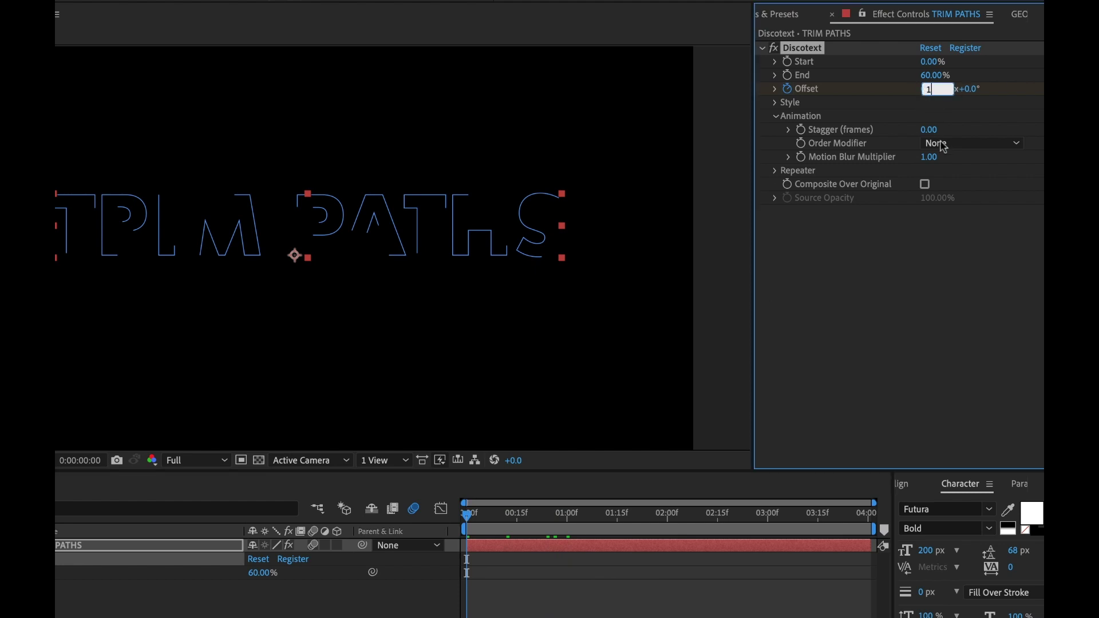
left_click(887, 346)
key("u")
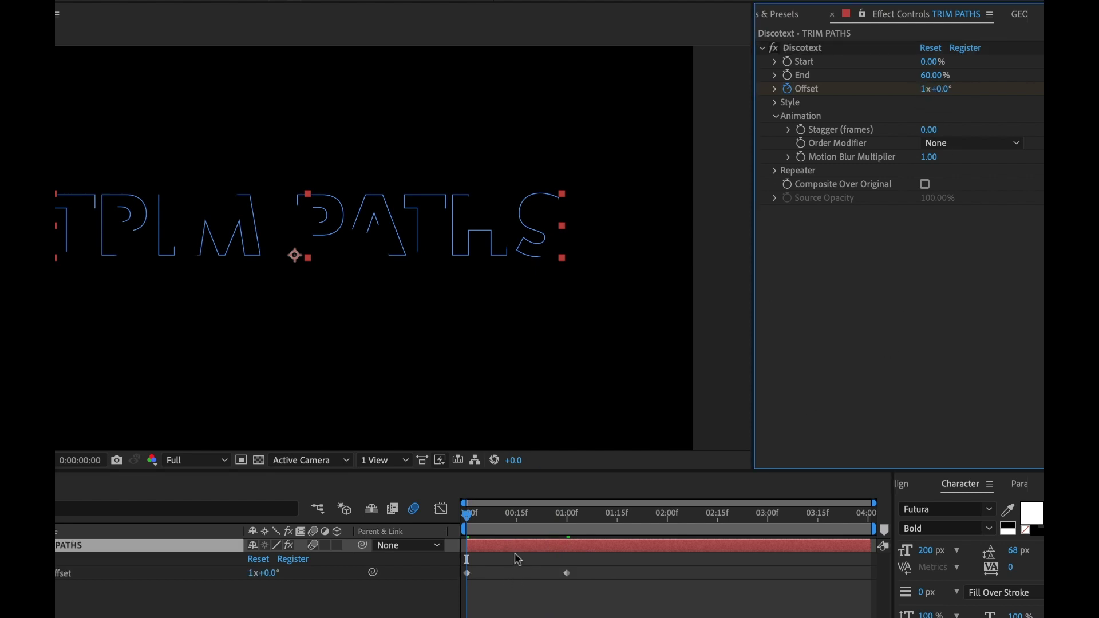
left_click_drag(484, 526, 521, 522)
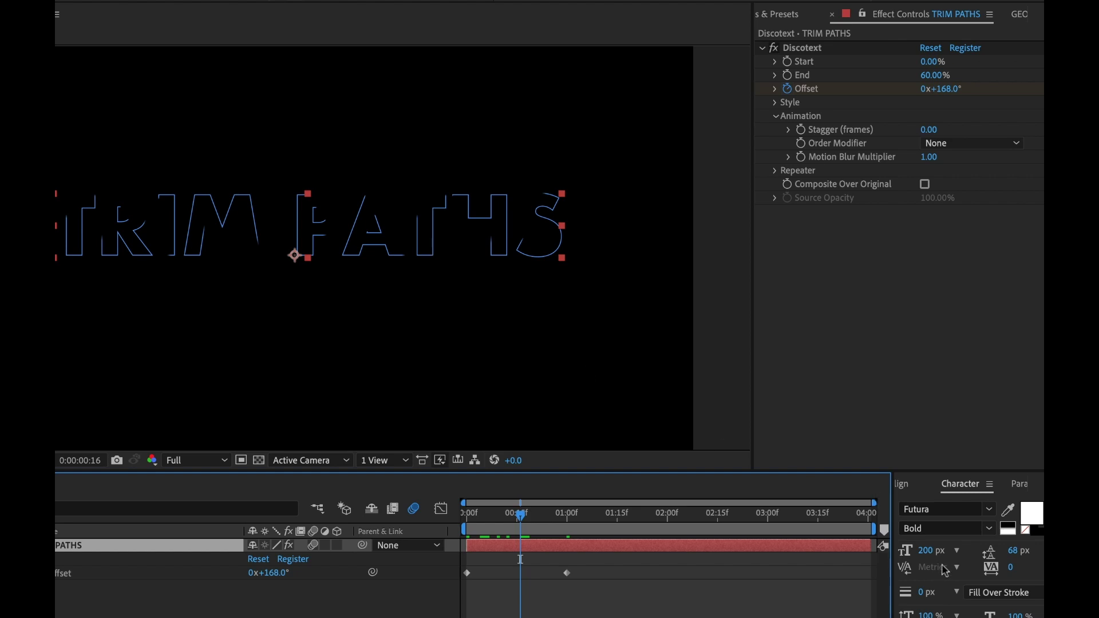
- Enter 2000 as the text size, then set Motion Blur Multiplier to 5
left_click(928, 551)
type("2000")
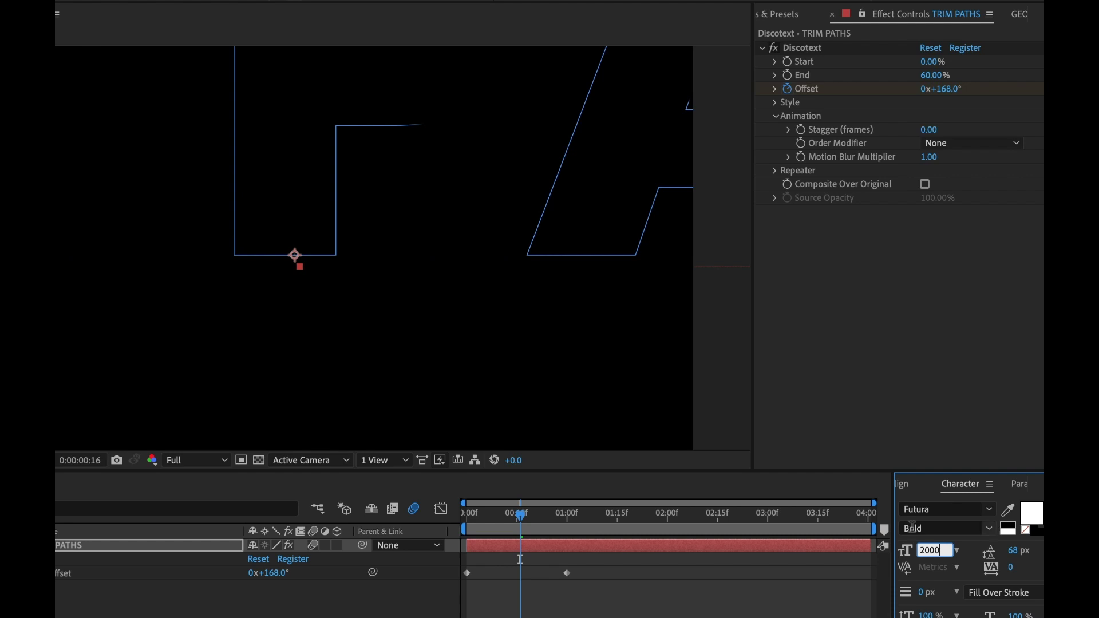
left_click(329, 142)
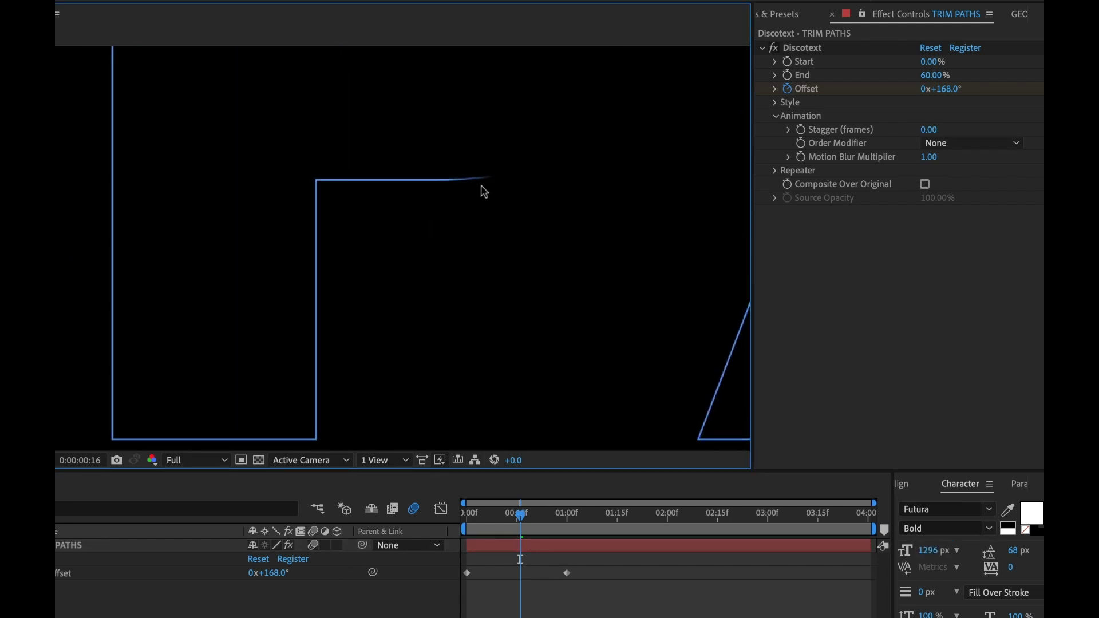
left_click(929, 156)
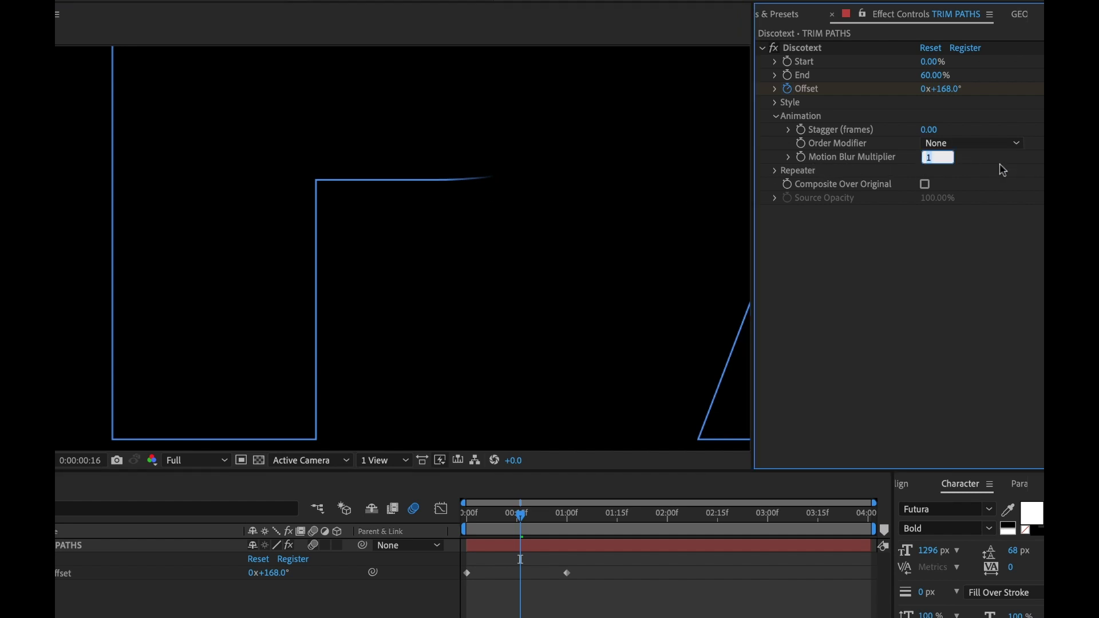
key("Return")
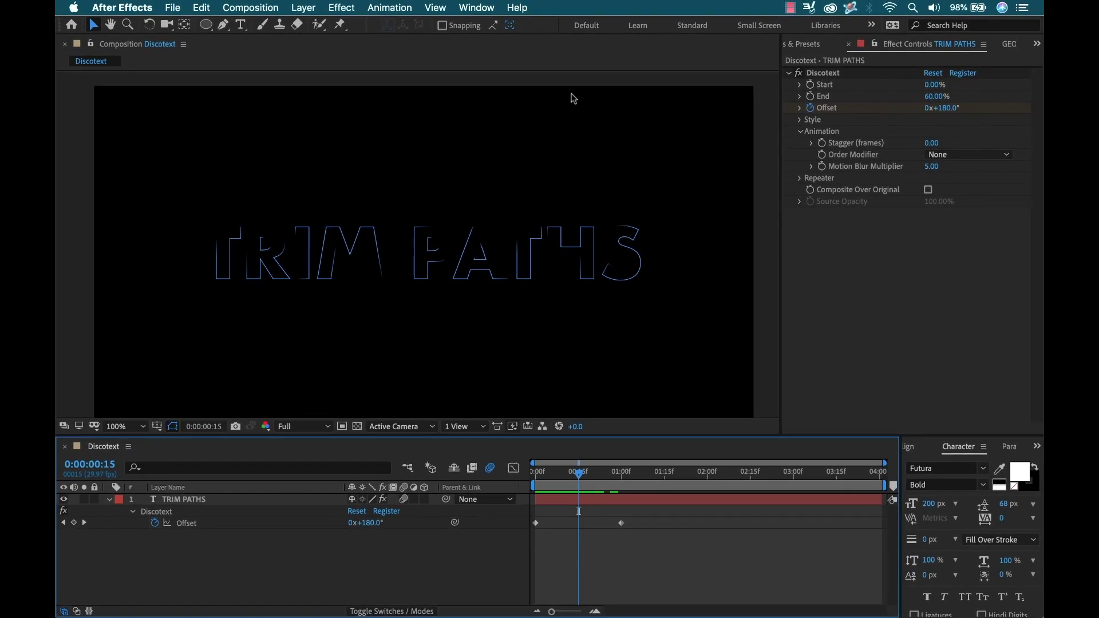
- Open Composition Settings and view the Advanced tab's Motion Blur options
left_click(253, 9)
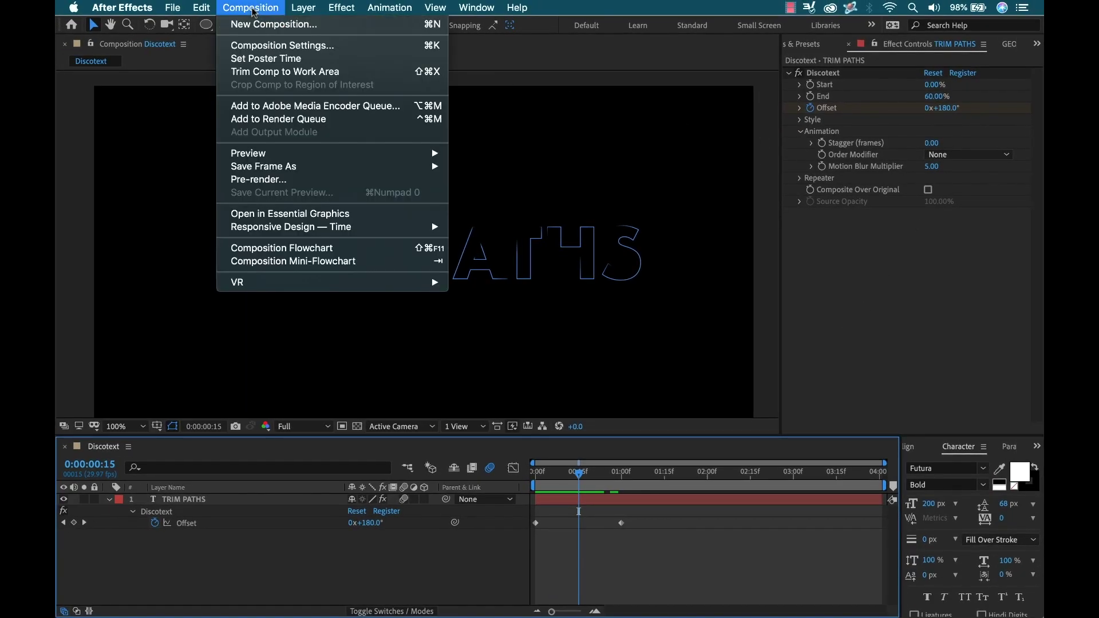
left_click(253, 45)
left_click(448, 193)
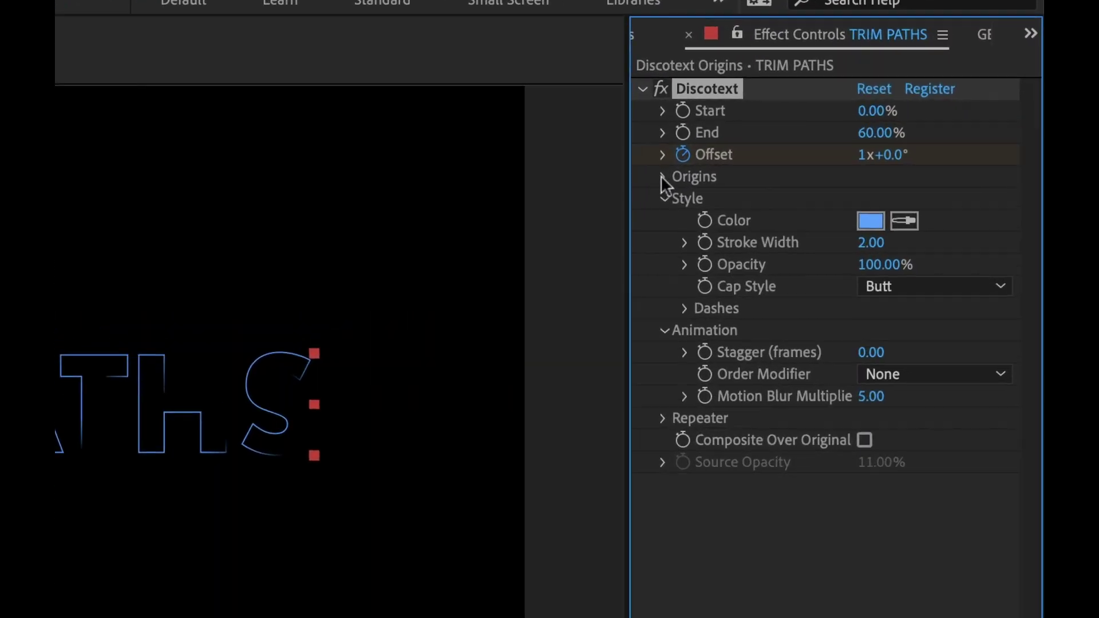
- Expand Discotext's Origins group to show its Unify, X and Y settings
left_click(663, 176)
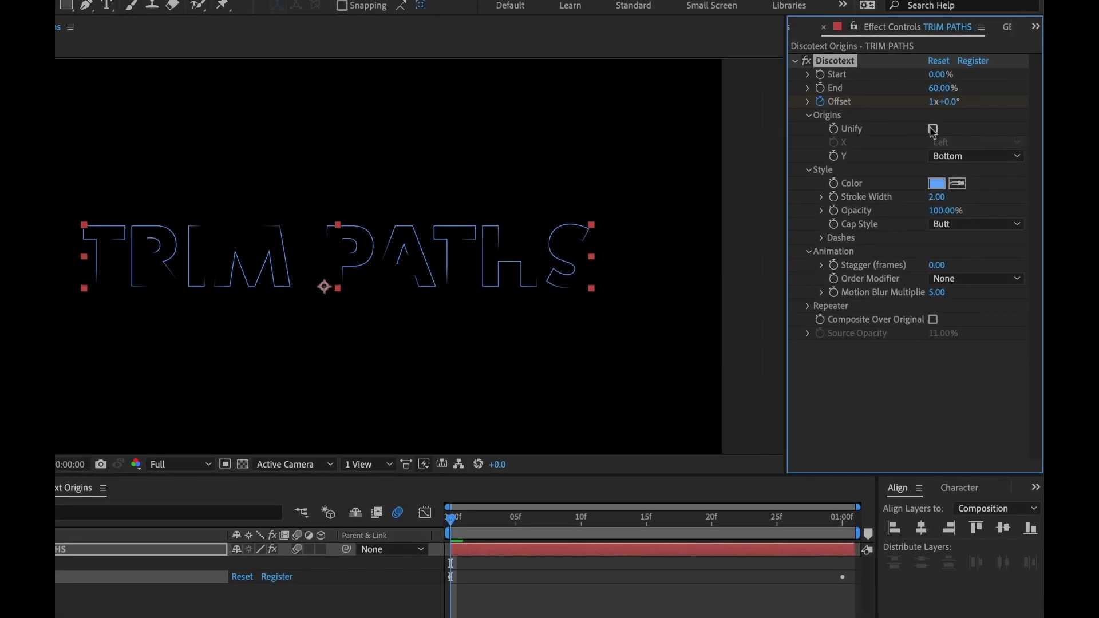
- Check Unify and set the Discotext origins to X Middle and Y Top
left_click(933, 129)
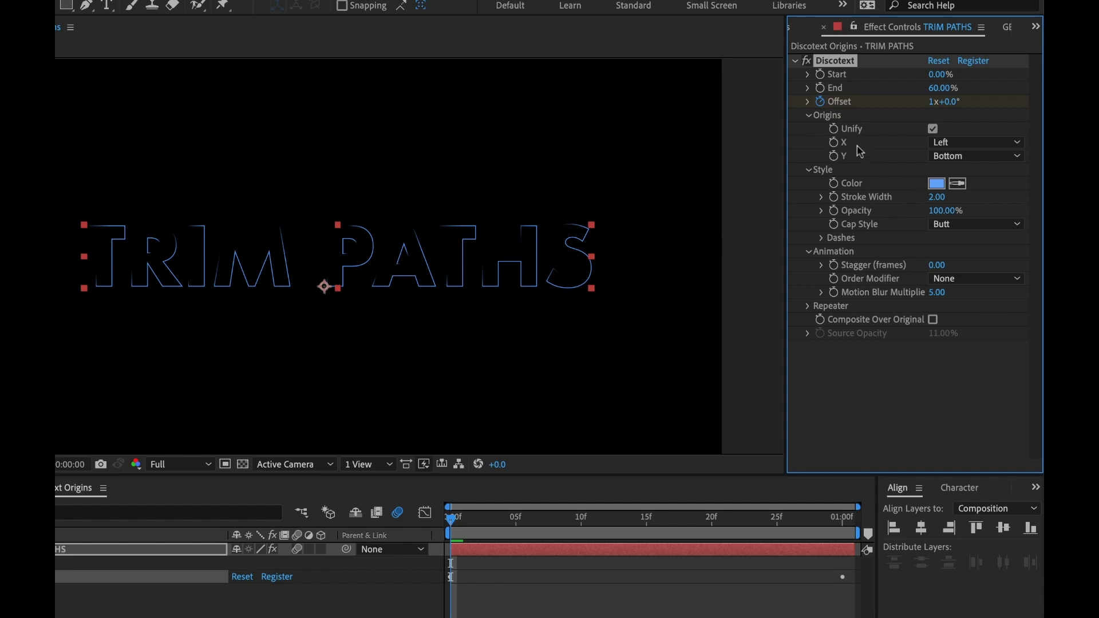
left_click(963, 143)
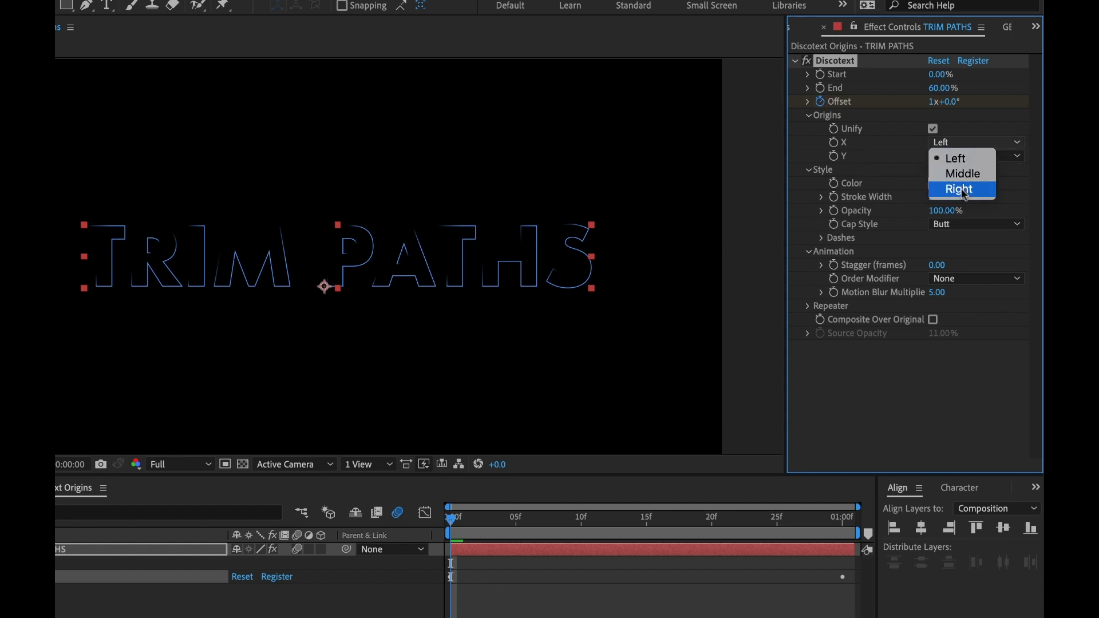
left_click(859, 150)
left_click(979, 156)
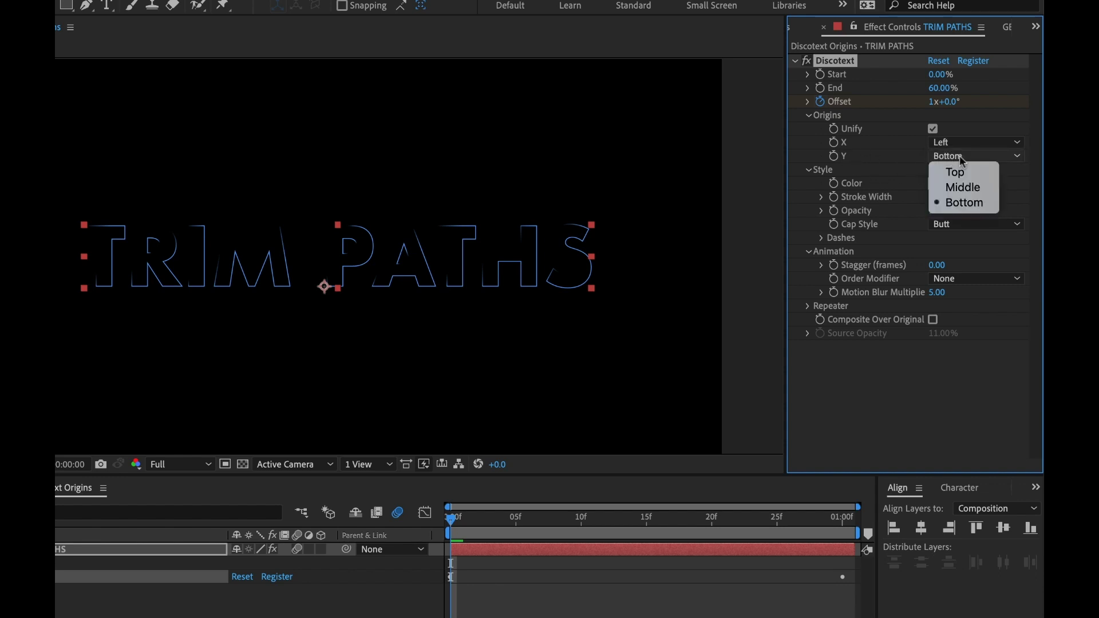
left_click(970, 205)
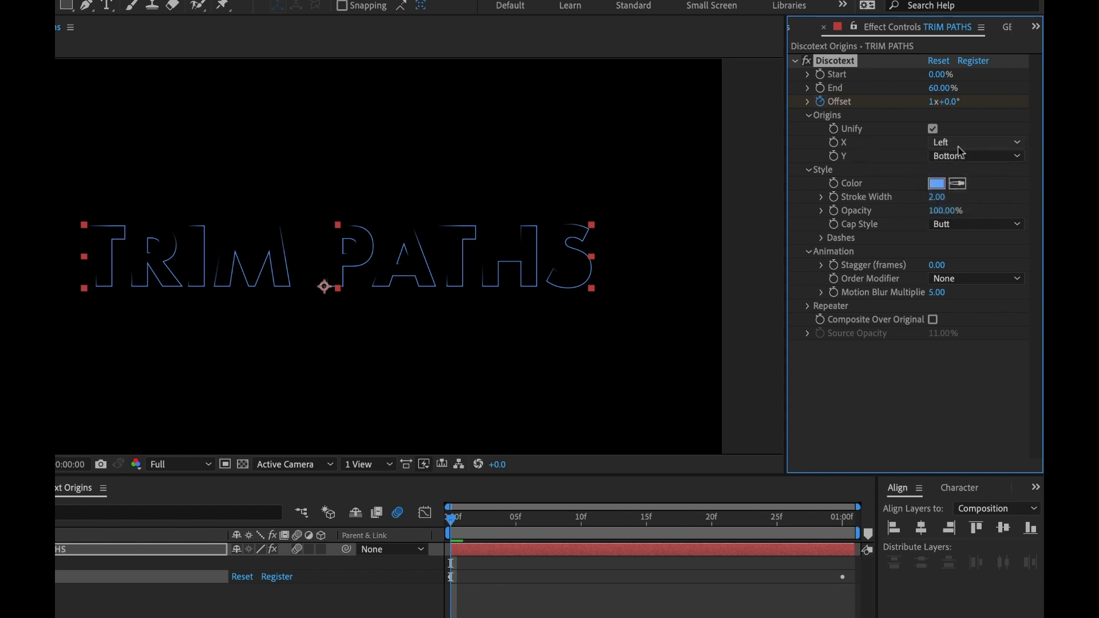
left_click(967, 142)
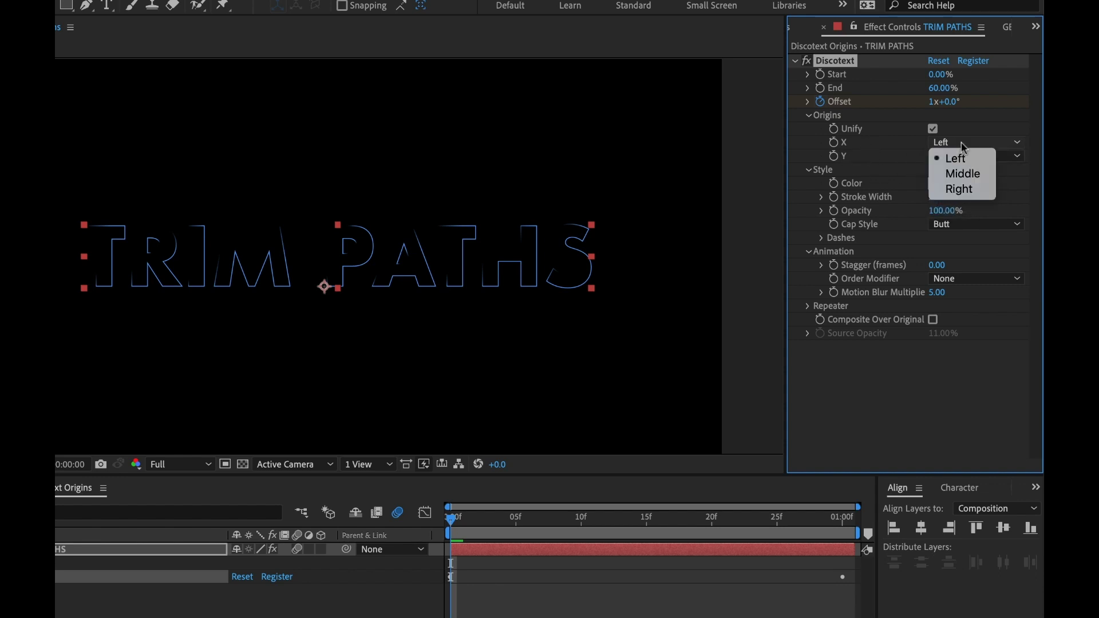
left_click(965, 175)
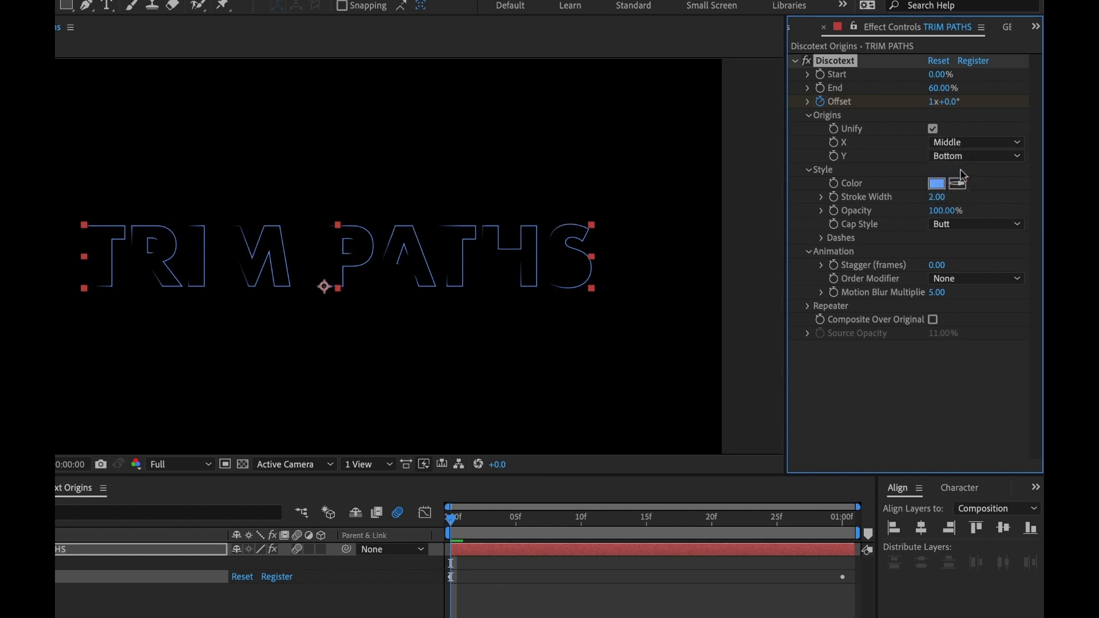
left_click(961, 156)
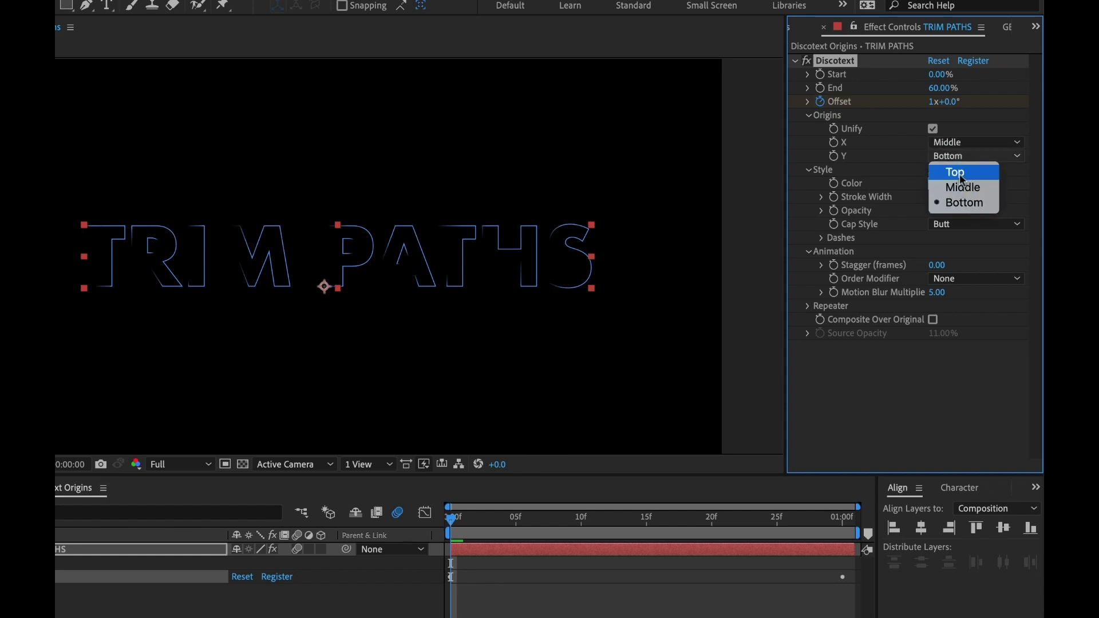
left_click(963, 178)
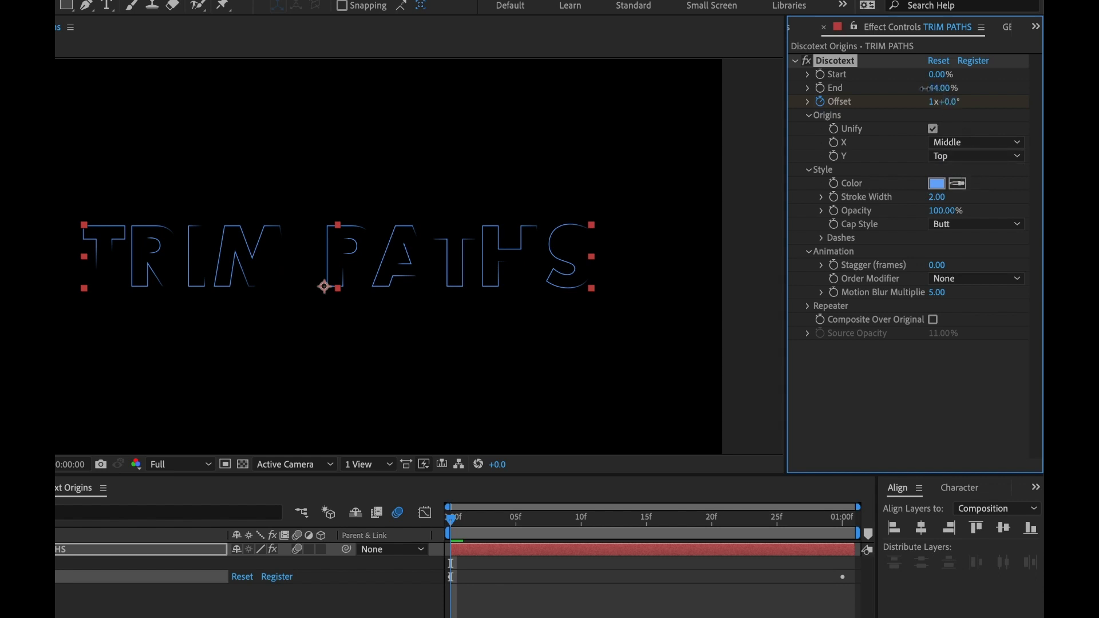
- Scrub the Discotext End value down to 31%
left_click_drag(925, 88, 917, 87)
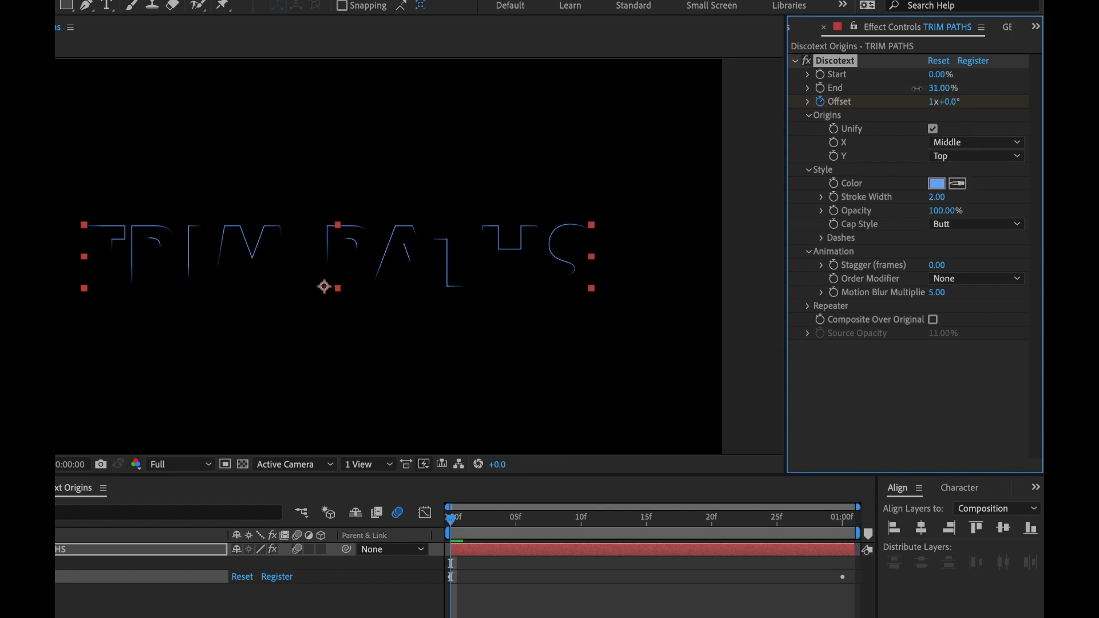
left_click(962, 143)
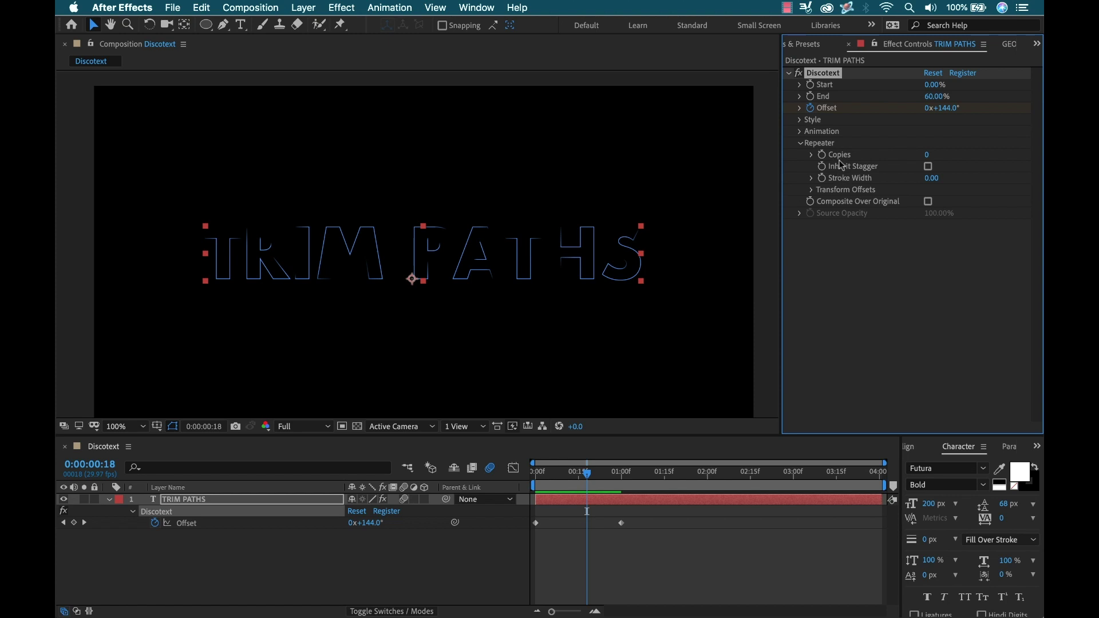
- Set the Repeater Copies to 10 and reveal the Transform Offsets settings
left_click(929, 155)
type("10")
key("Return")
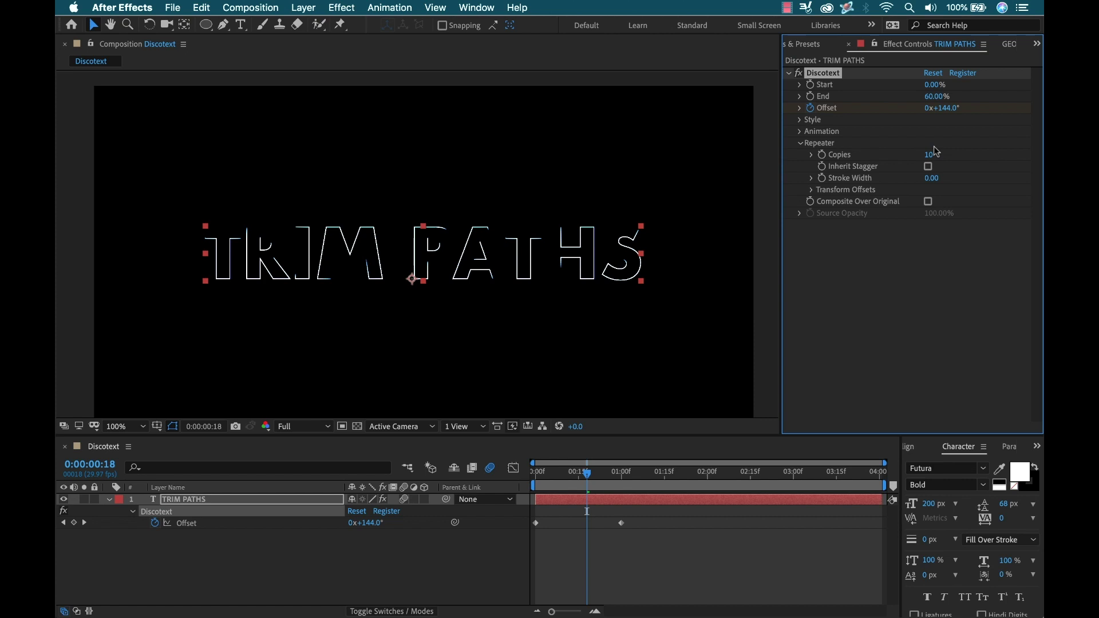
left_click(812, 191)
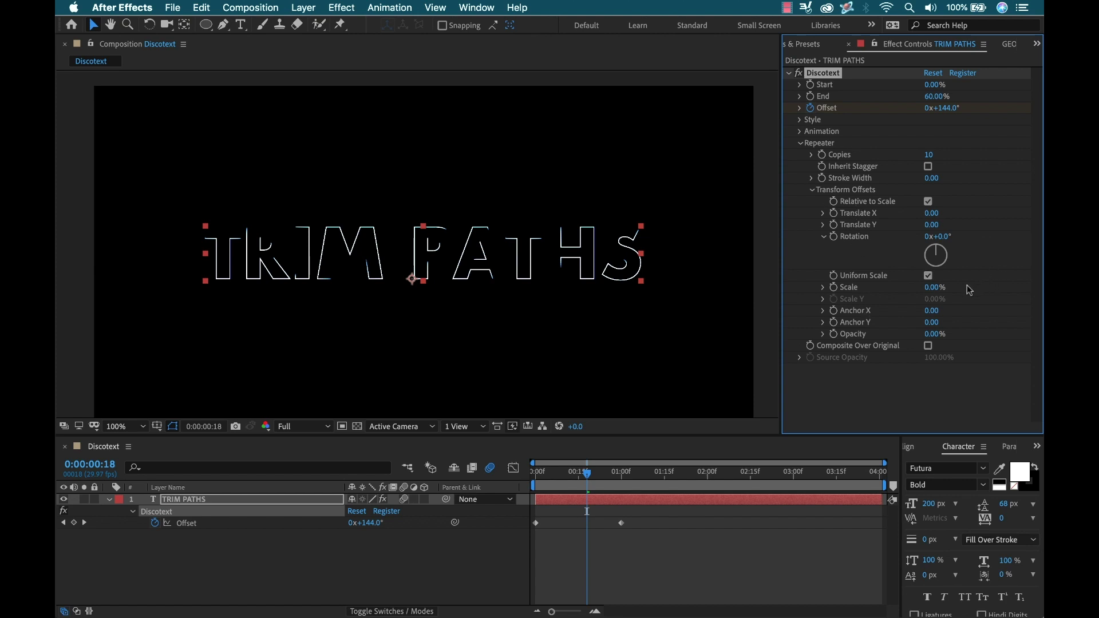
- Offset the repeater copies by 3% Scale and -15 Translate Y, then preview
left_click_drag(931, 288, 932, 287)
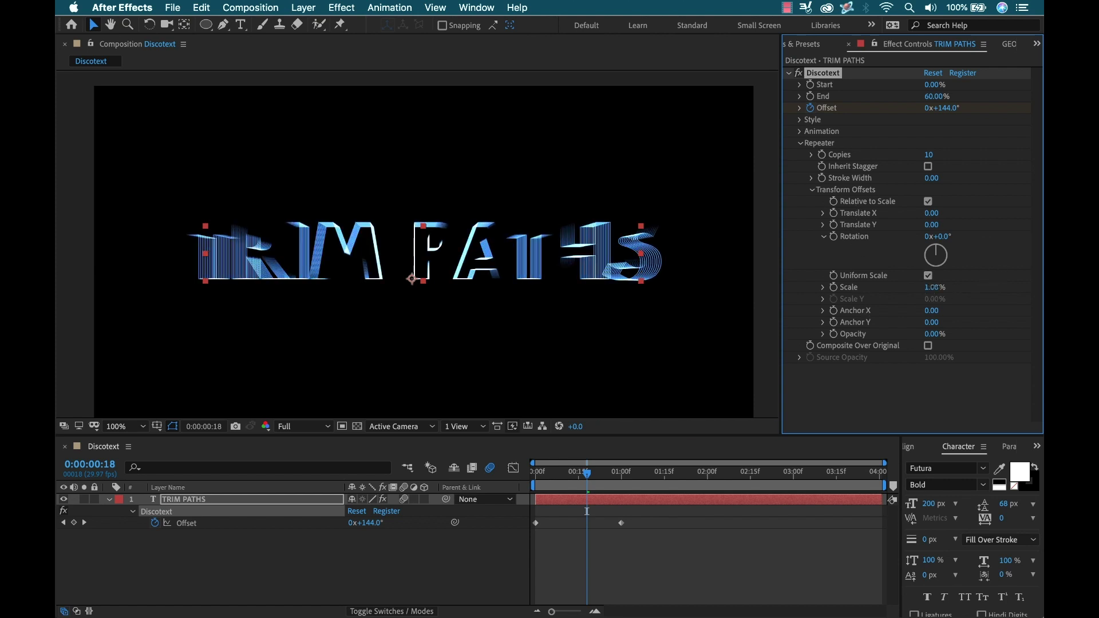
mouse_move(934, 287)
left_mouse_down()
mouse_move(947, 283)
mouse_move(941, 300)
left_mouse_up()
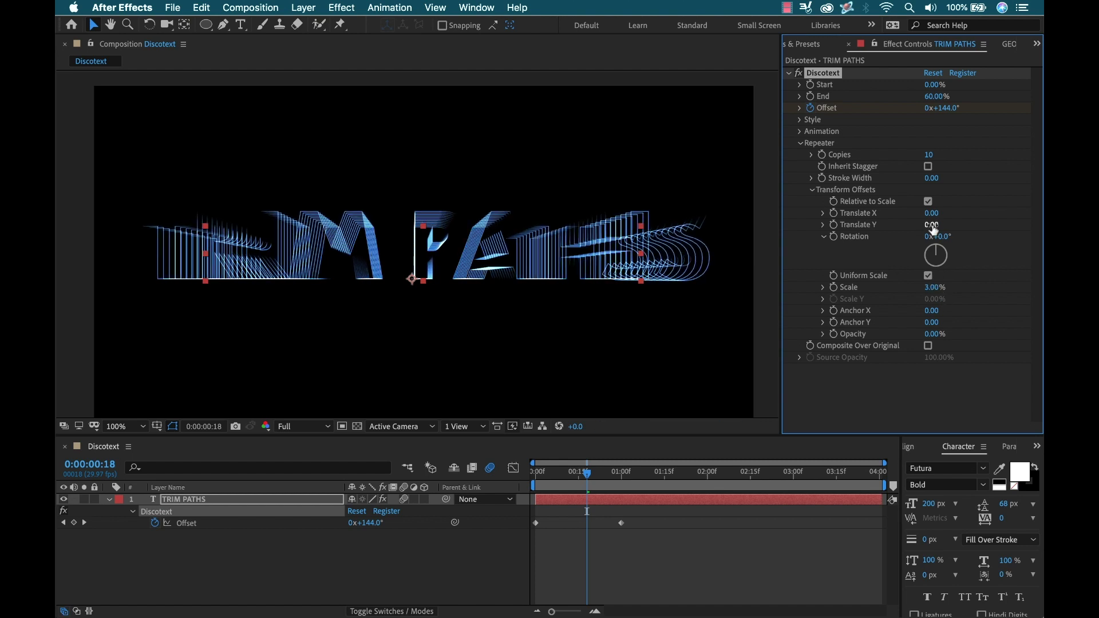
left_click_drag(940, 225, 919, 221)
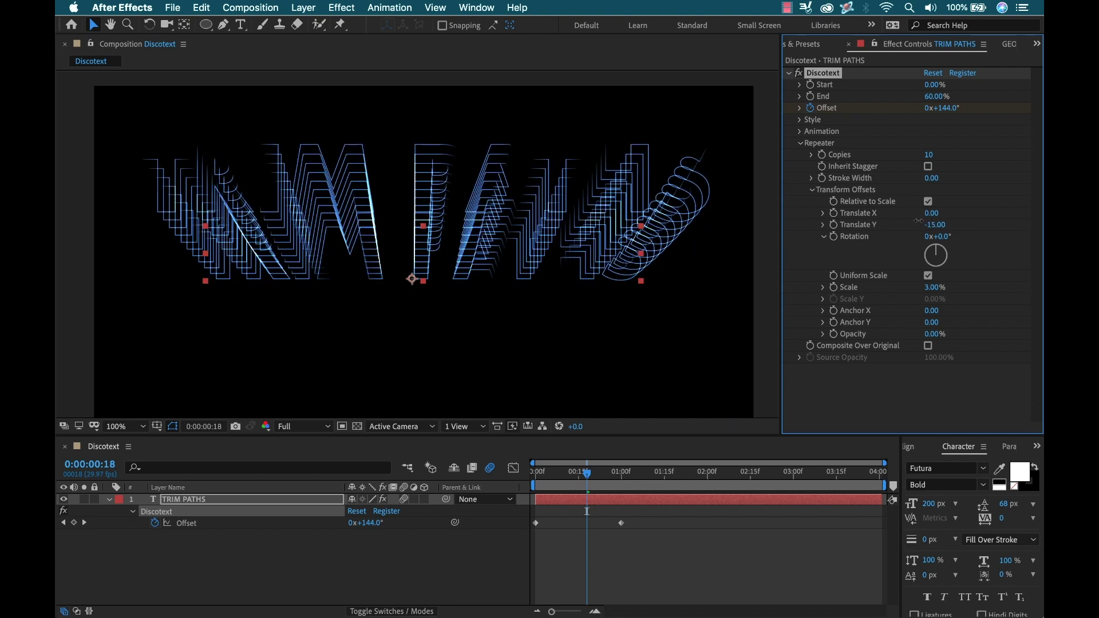
left_click_drag(596, 475, 578, 475)
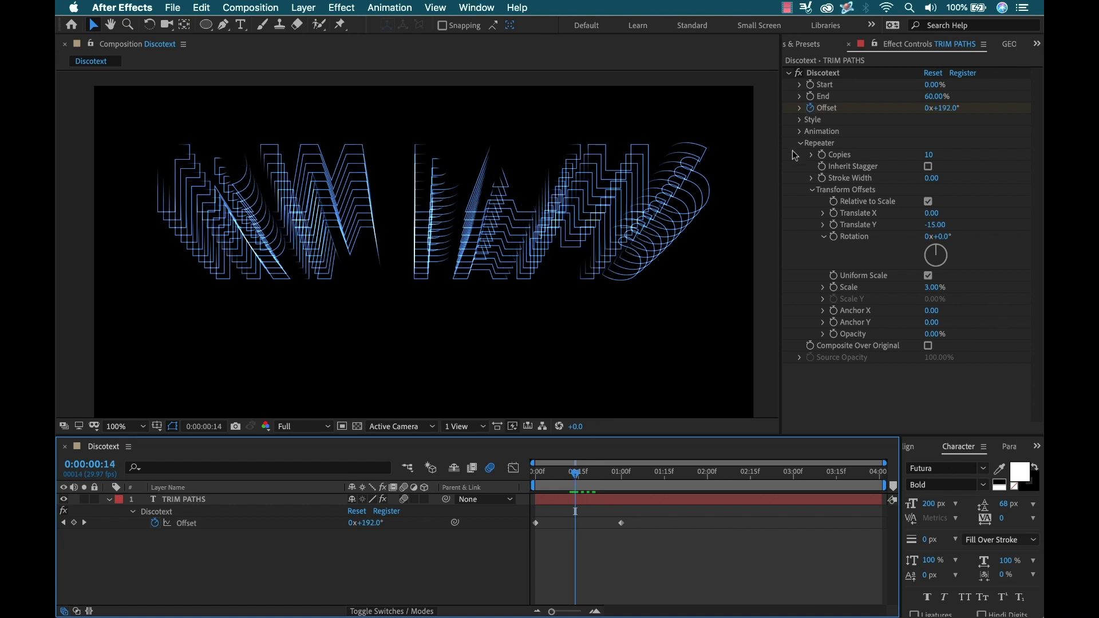
- Set the Animation Stagger to 5 frames and preview the result on the timeline
left_click(801, 132)
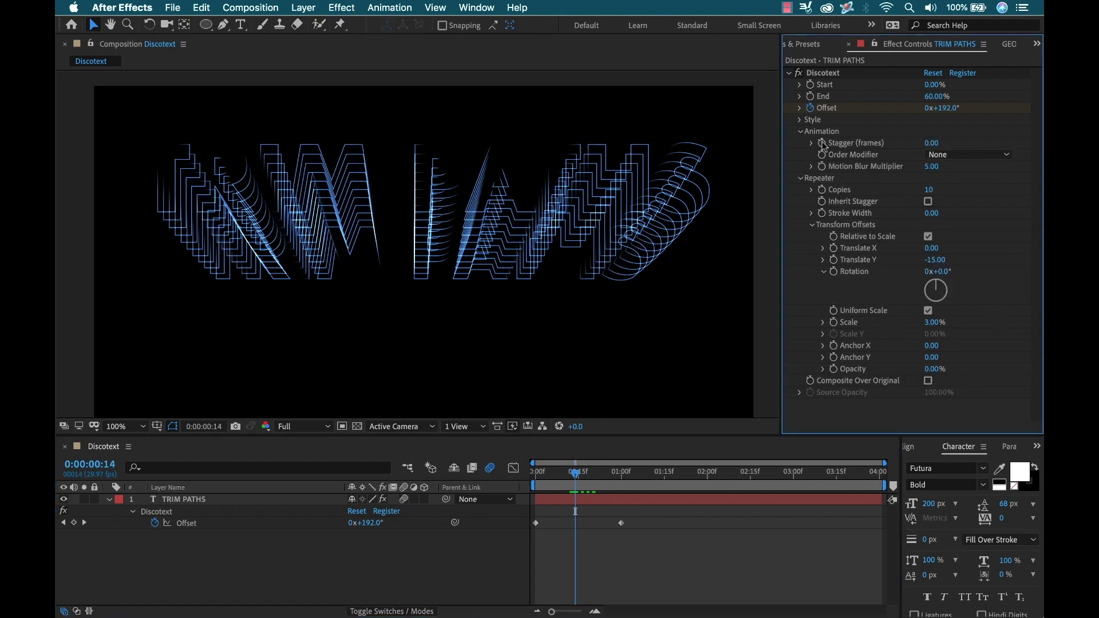
left_click(933, 144)
type("5")
key("Return")
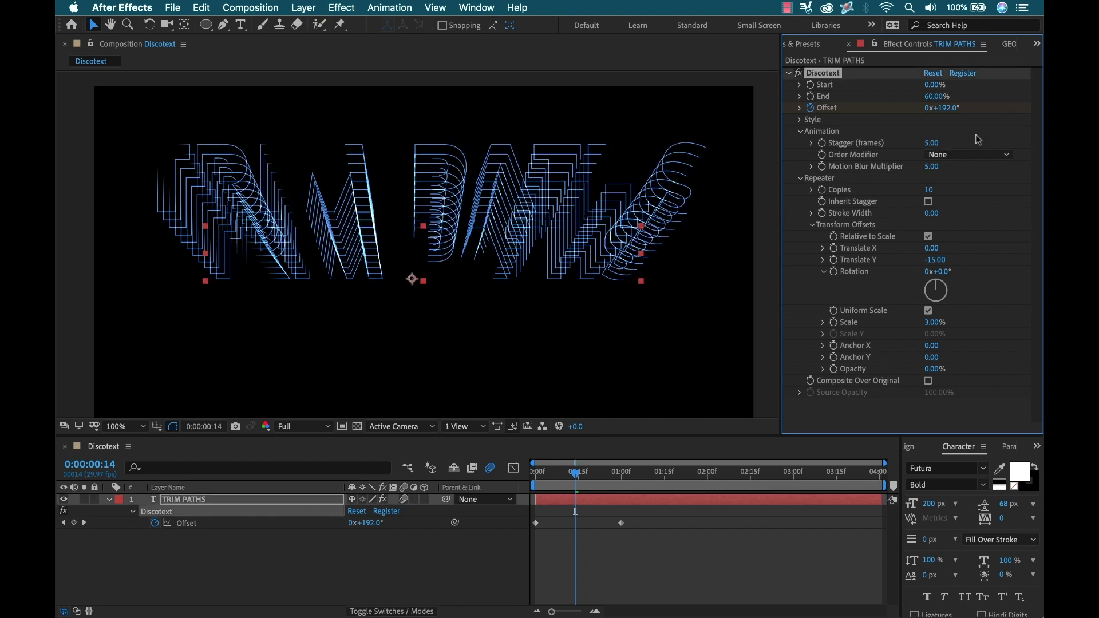
left_click_drag(560, 478, 585, 477)
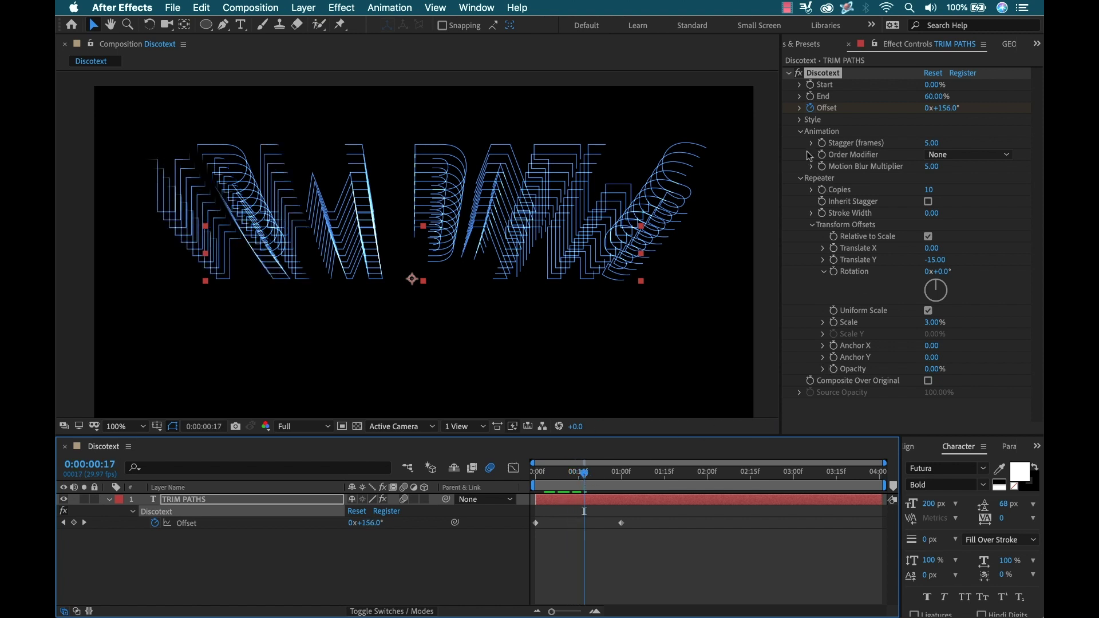
- Collapse the Discotext Animation settings group
left_click(800, 131)
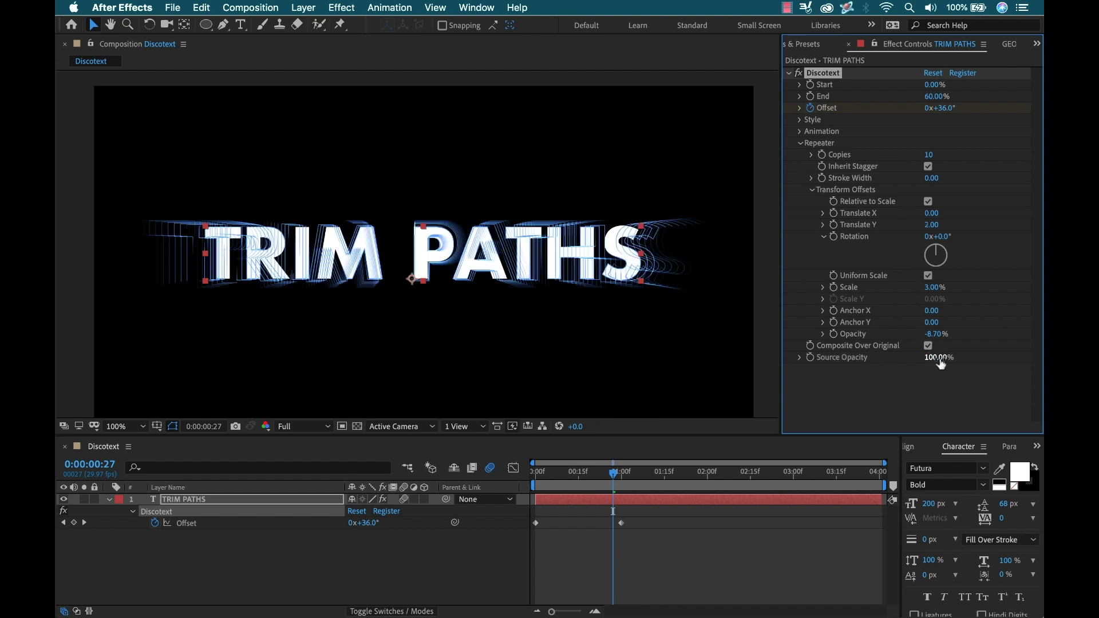
- Lower the Discotext Source Opacity to 11% beneath the blue copies
left_click_drag(933, 358, 875, 357)
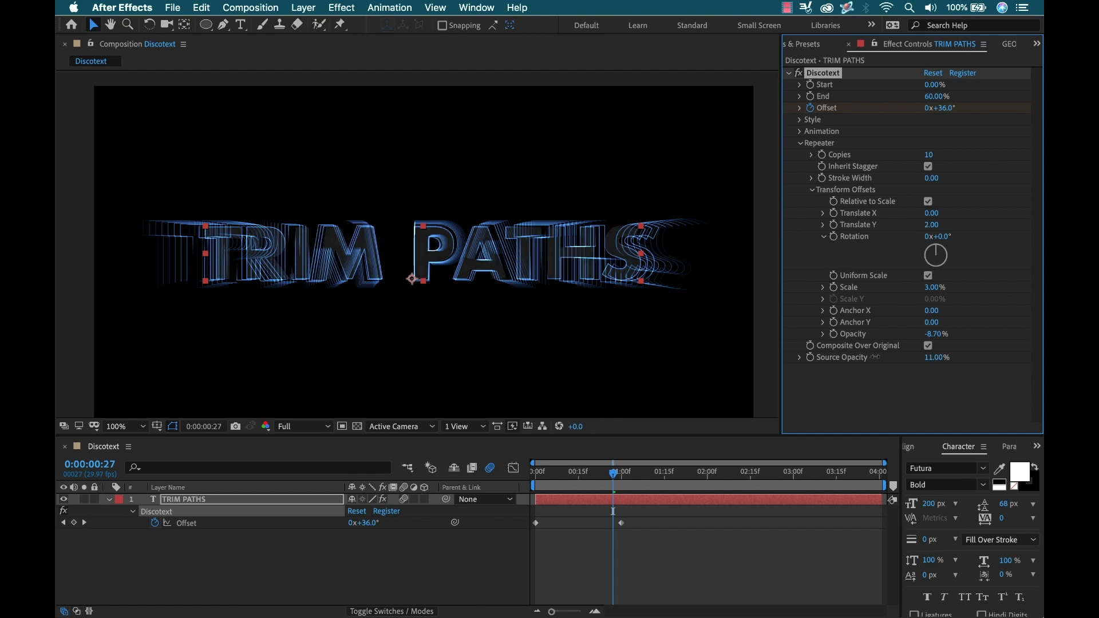